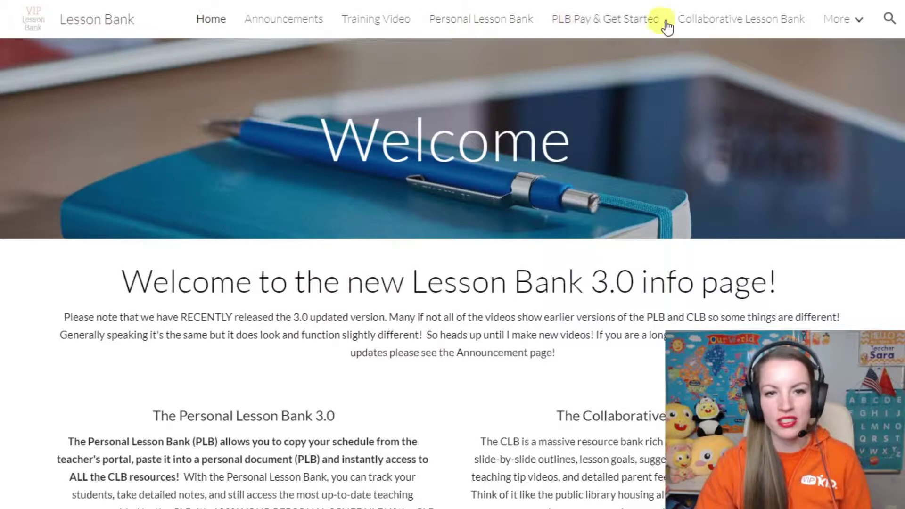
- Open the PLB Pay & Get Started page and add one Express Personal Lesson Bank to the cart
{"action": "left_click", "coordinate": [606, 23]}
{"action": "scroll", "coordinate": [467, 202], "scroll_direction": "down", "scroll_amount": 15}
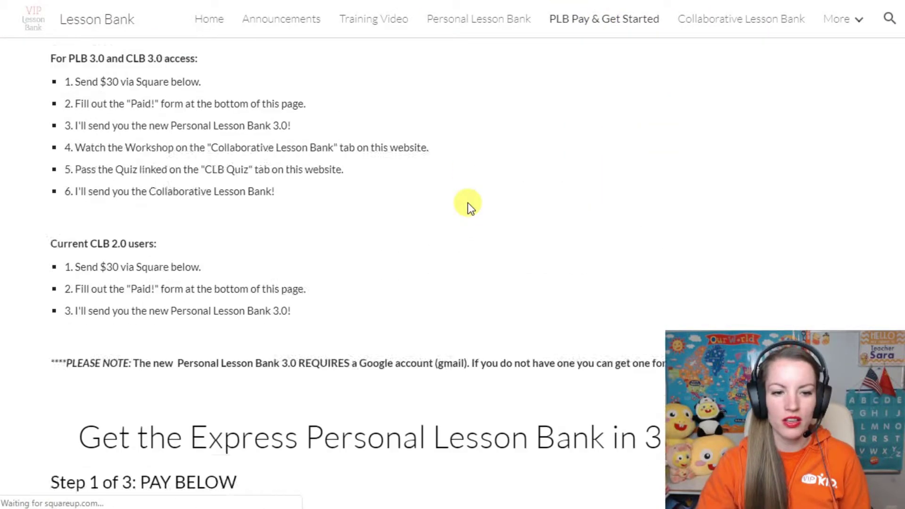
{"action": "scroll", "coordinate": [468, 203], "scroll_direction": "down", "scroll_amount": 3}
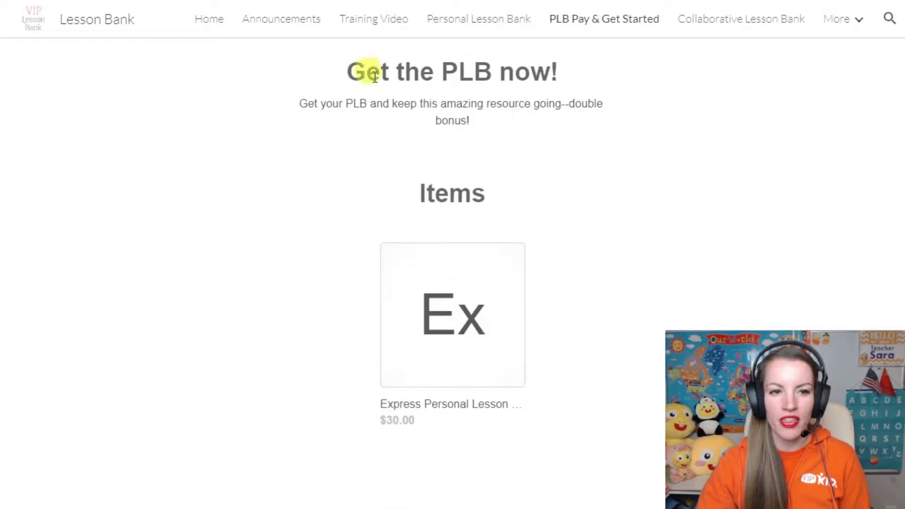
{"action": "left_click", "coordinate": [469, 306]}
{"action": "scroll", "coordinate": [343, 227], "scroll_direction": "up", "scroll_amount": 3}
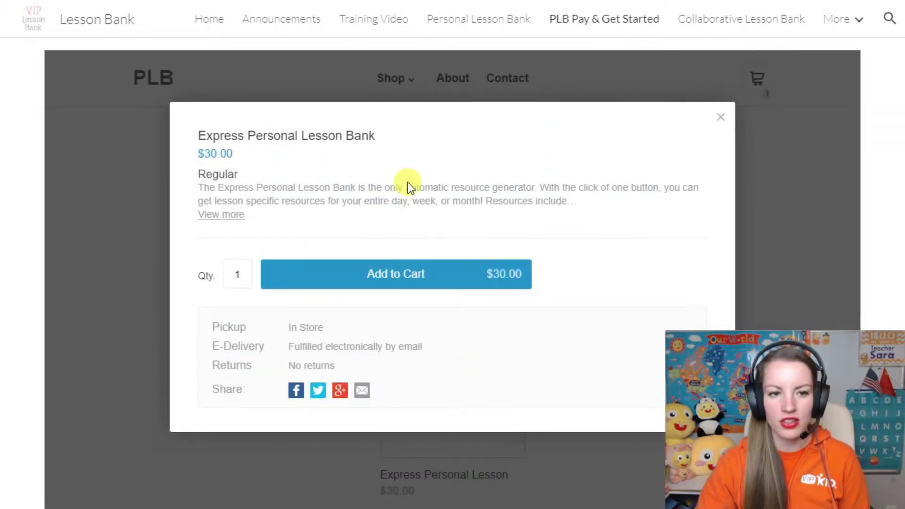
{"action": "left_click", "coordinate": [334, 345]}
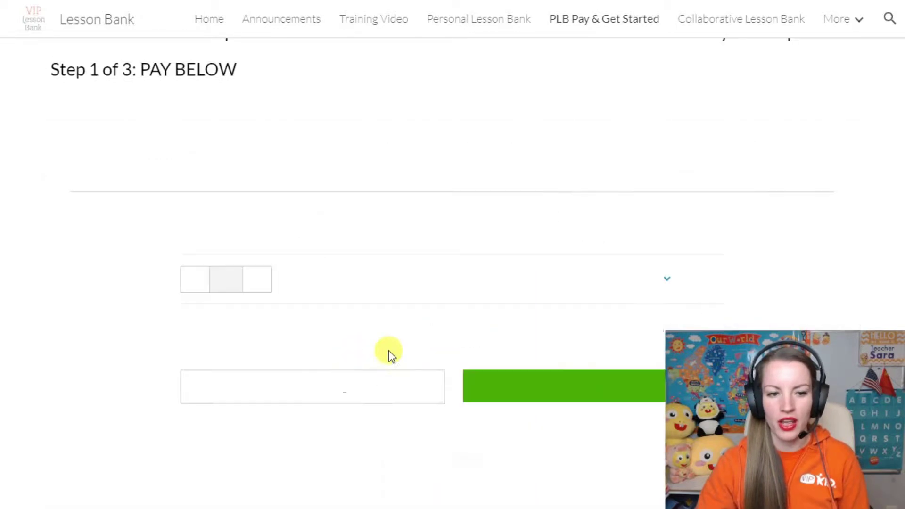
- Set the cart quantity to 1 and proceed to checkout
{"action": "left_click", "coordinate": [200, 284]}
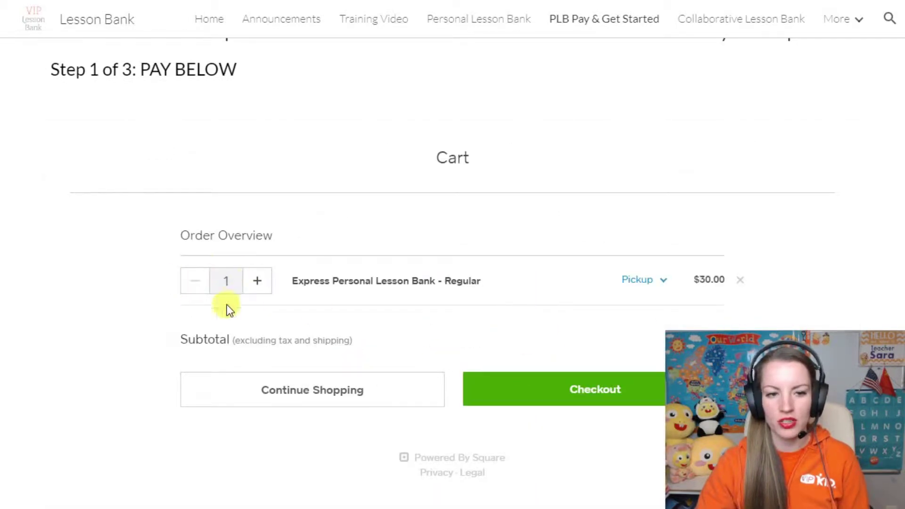
{"action": "left_click", "coordinate": [546, 389]}
{"action": "scroll", "coordinate": [603, 287], "scroll_direction": "down", "scroll_amount": 3}
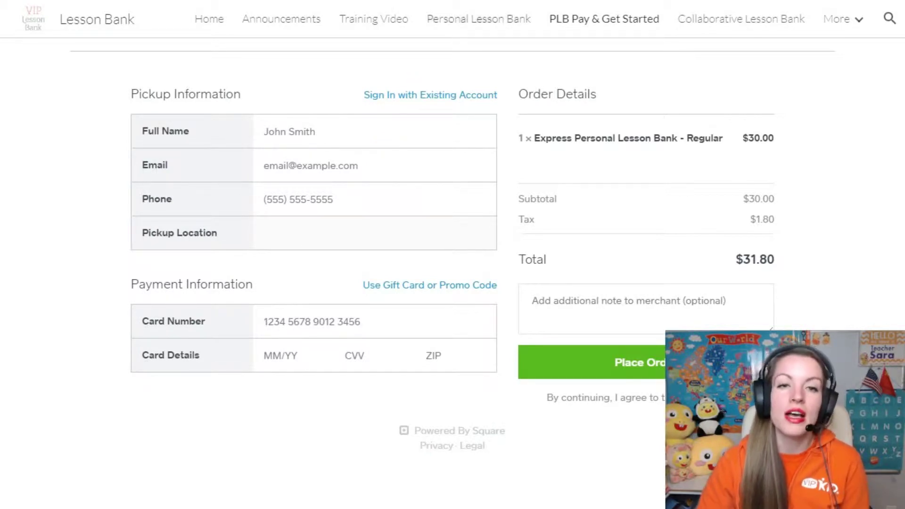
- Review the checkout's payment section and the "Paid!" Google Form below it
{"action": "scroll", "coordinate": [430, 185], "scroll_direction": "down", "scroll_amount": 10}
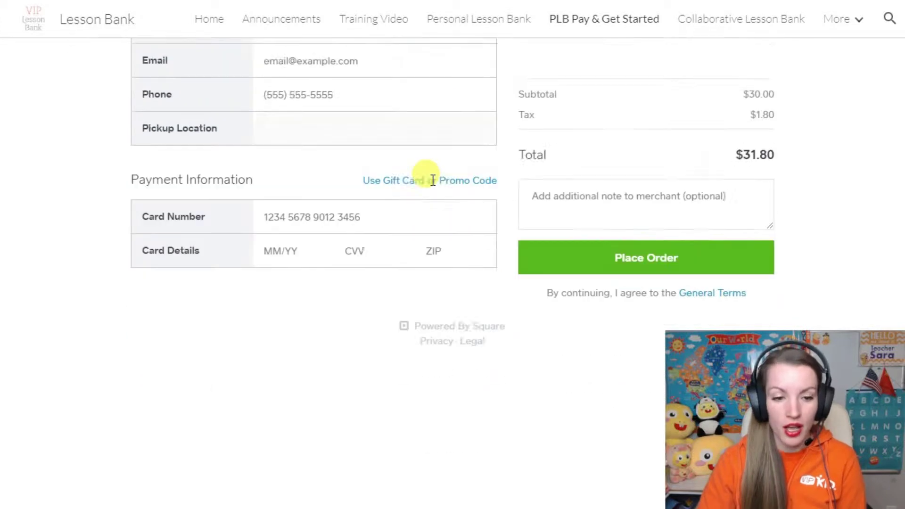
{"action": "scroll", "coordinate": [432, 182], "scroll_direction": "up", "scroll_amount": 1}
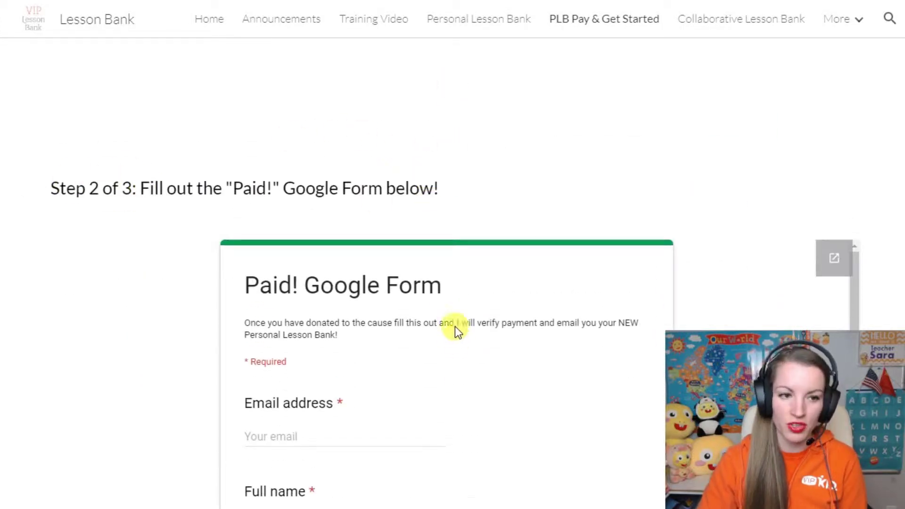
{"action": "scroll", "coordinate": [457, 337], "scroll_direction": "down", "scroll_amount": 3}
{"action": "scroll", "coordinate": [638, 244], "scroll_direction": "up", "scroll_amount": 3}
{"action": "scroll", "coordinate": [743, 194], "scroll_direction": "down", "scroll_amount": 3}
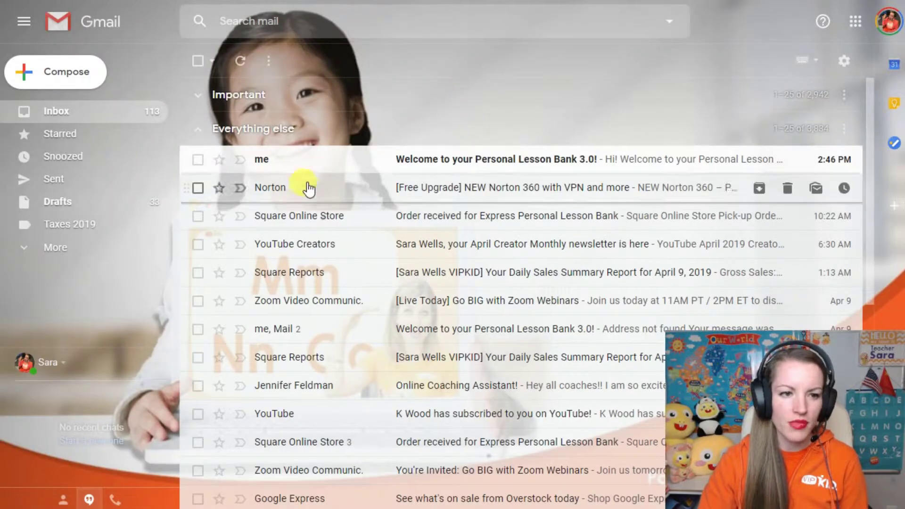
- Open the "Welcome to your Personal Lesson Bank 3.0!" email in Gmail, and copy the spreadsheet to Drive through its quick copy link
{"action": "left_click", "coordinate": [509, 163]}
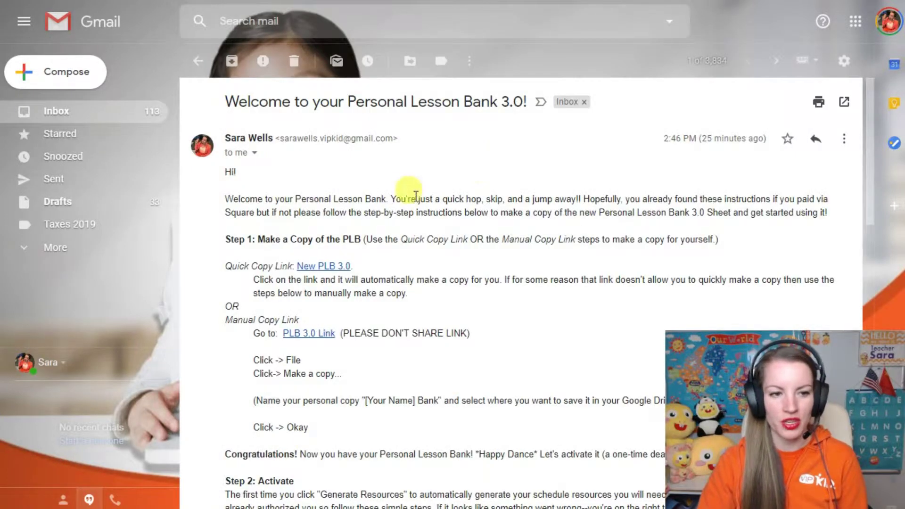
{"action": "scroll", "coordinate": [324, 220], "scroll_direction": "down", "scroll_amount": 5}
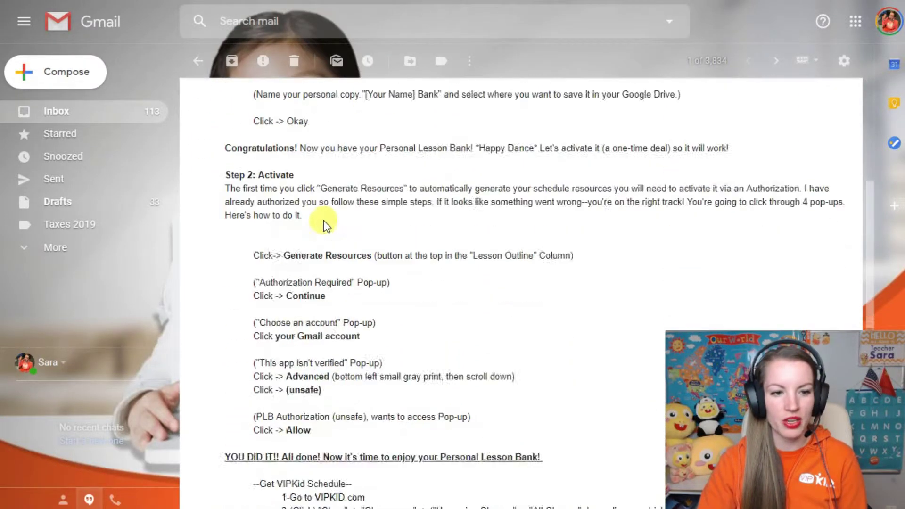
{"action": "scroll", "coordinate": [323, 219], "scroll_direction": "down", "scroll_amount": 10}
{"action": "scroll", "coordinate": [394, 379], "scroll_direction": "up", "scroll_amount": 15}
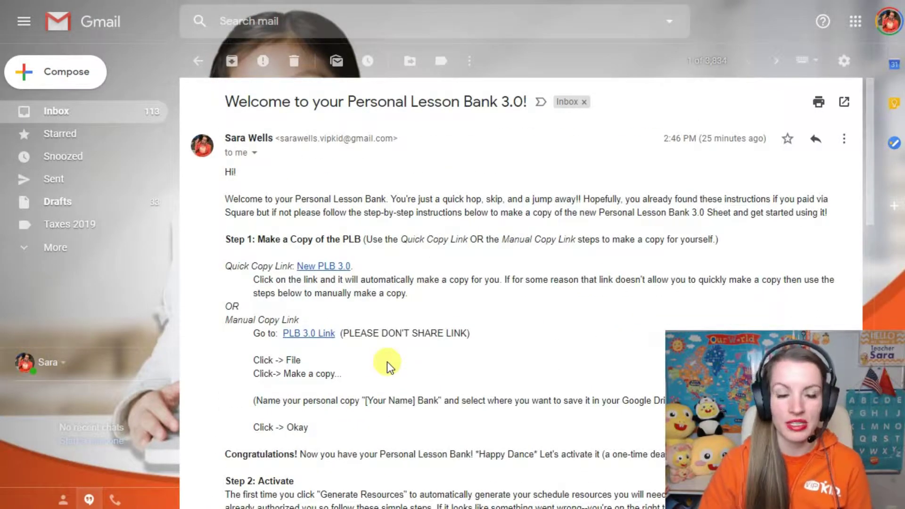
{"action": "left_click", "coordinate": [332, 267]}
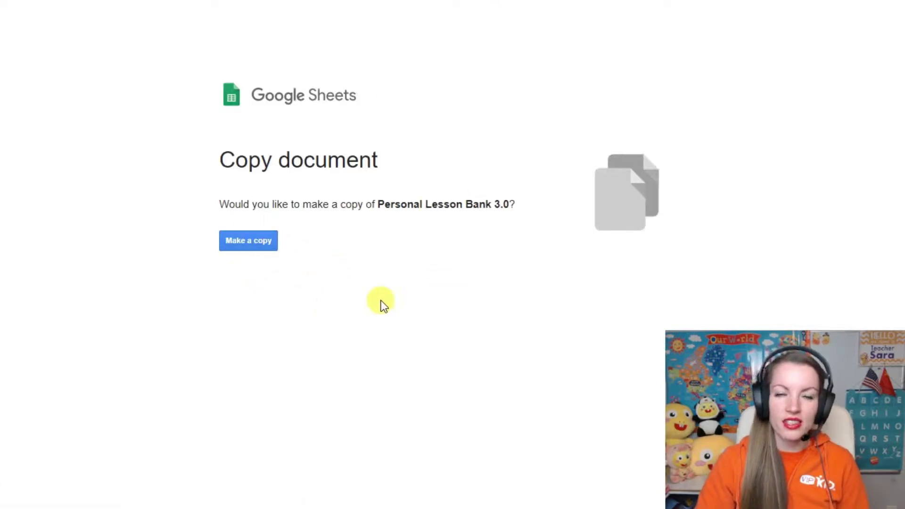
{"action": "left_click", "coordinate": [253, 239]}
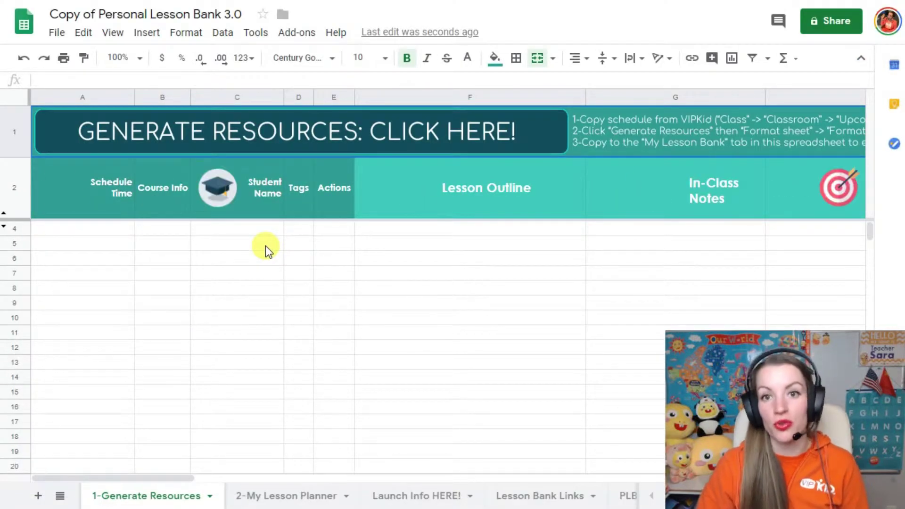
- Rename the spreadsheet by replacing "Copy of" with the owner's first name in possessive form and ending the title with "3.0!"
{"action": "left_click", "coordinate": [98, 14]}
{"action": "left_click_drag", "start_coordinate": [97, 14], "coordinate": [49, 18]}
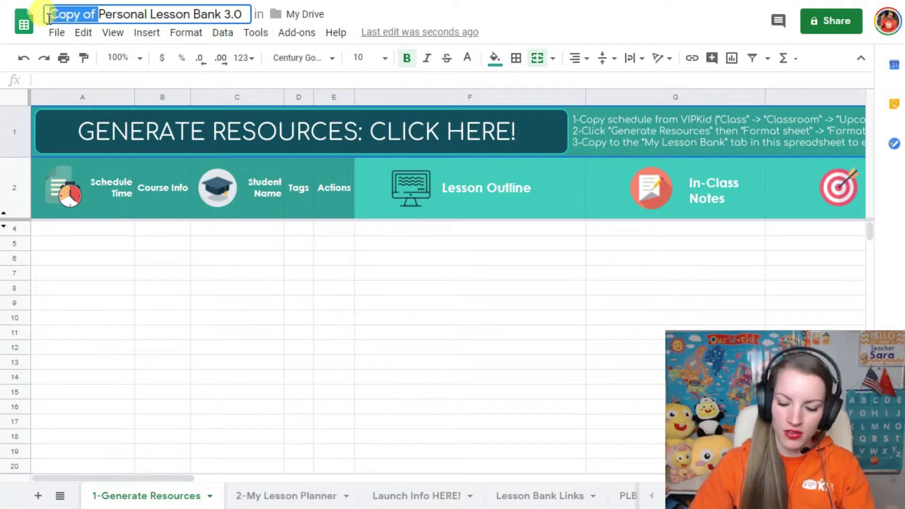
{"action": "key", "text": "BackSpace"}
{"action": "type", "text": "Sara's"}
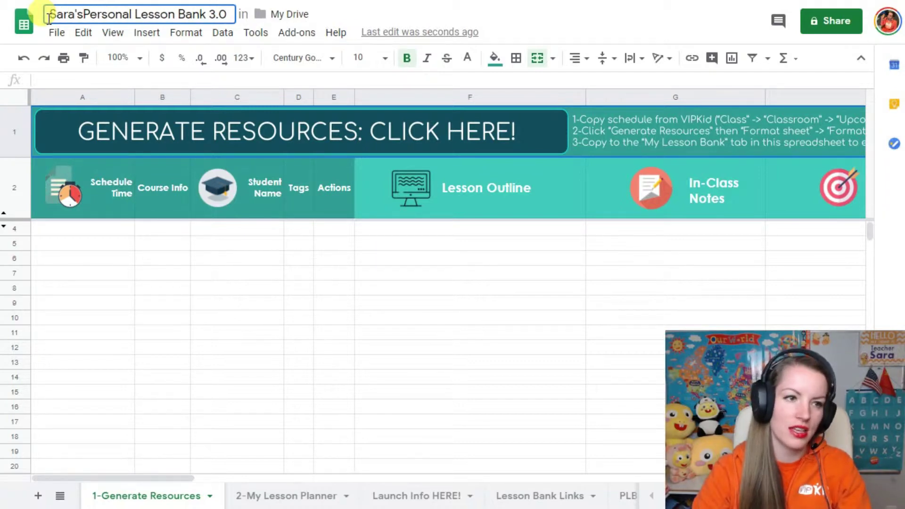
{"action": "left_click", "coordinate": [235, 14]}
{"action": "type", "text": "!"}
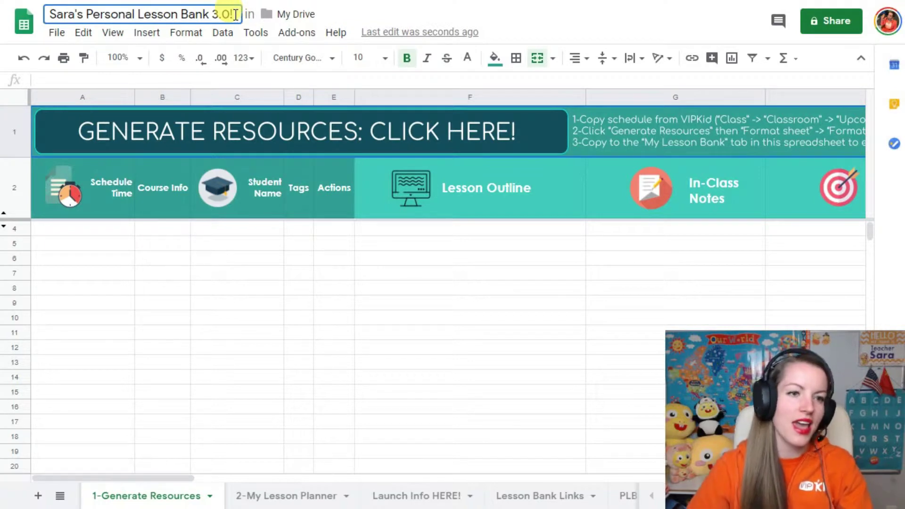
{"action": "left_click", "coordinate": [385, 13]}
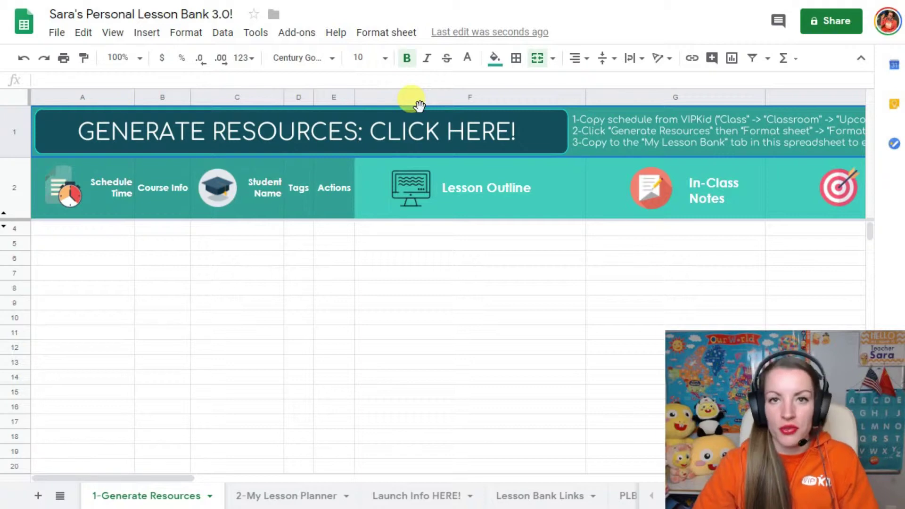
- Run Generate Resources, continue to the script authorization, and choose the Google account for it
{"action": "left_click", "coordinate": [307, 125]}
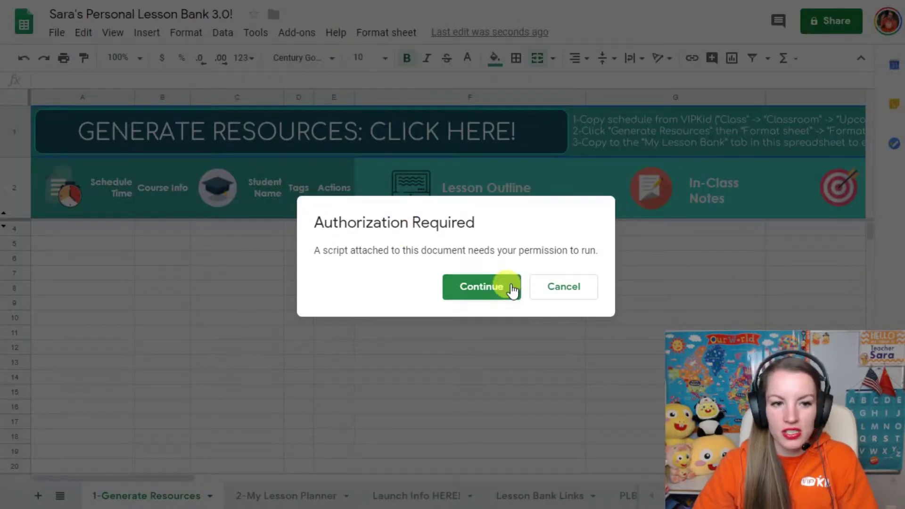
{"action": "left_click", "coordinate": [483, 288]}
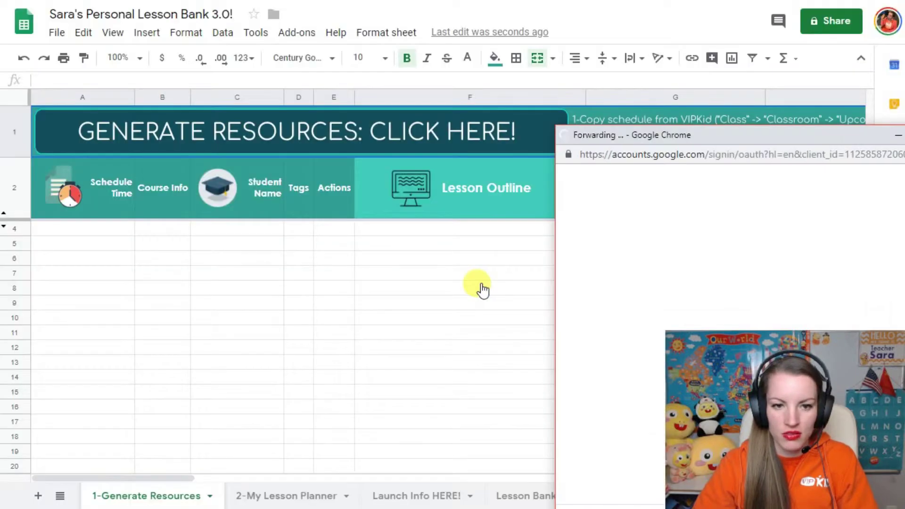
{"action": "left_click_drag", "start_coordinate": [778, 143], "coordinate": [445, 71]}
{"action": "left_click", "coordinate": [353, 238]}
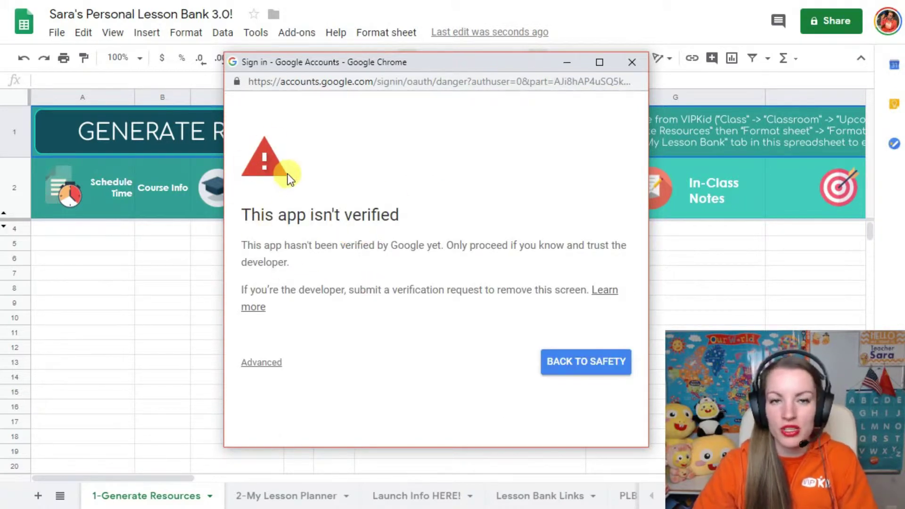
- Proceed past the unverified-app warning to PLB Authorization and allow it to access the Google account's spreadsheets
{"action": "left_click", "coordinate": [274, 364]}
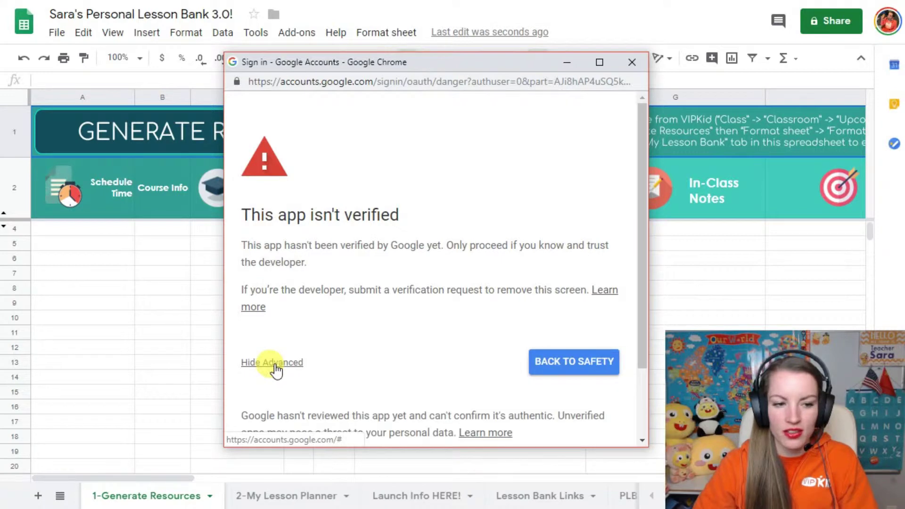
{"action": "scroll", "coordinate": [426, 307], "scroll_direction": "down", "scroll_amount": 2}
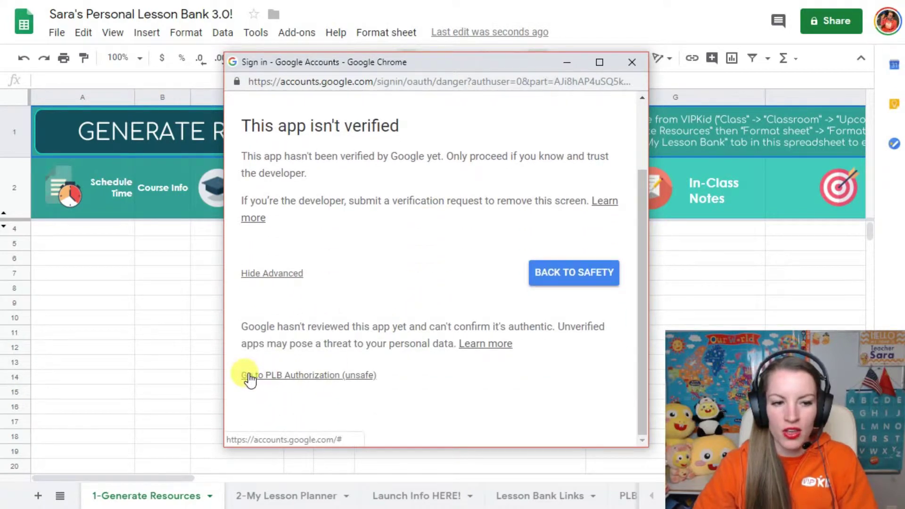
{"action": "left_click", "coordinate": [327, 377]}
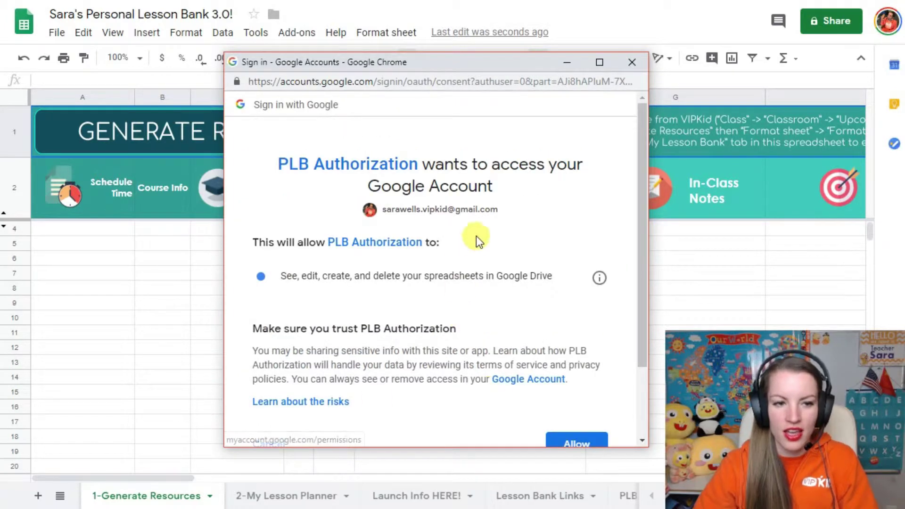
{"action": "scroll", "coordinate": [499, 222], "scroll_direction": "down", "scroll_amount": 1}
{"action": "scroll", "coordinate": [499, 222], "scroll_direction": "down", "scroll_amount": 1}
{"action": "left_click", "coordinate": [585, 354]}
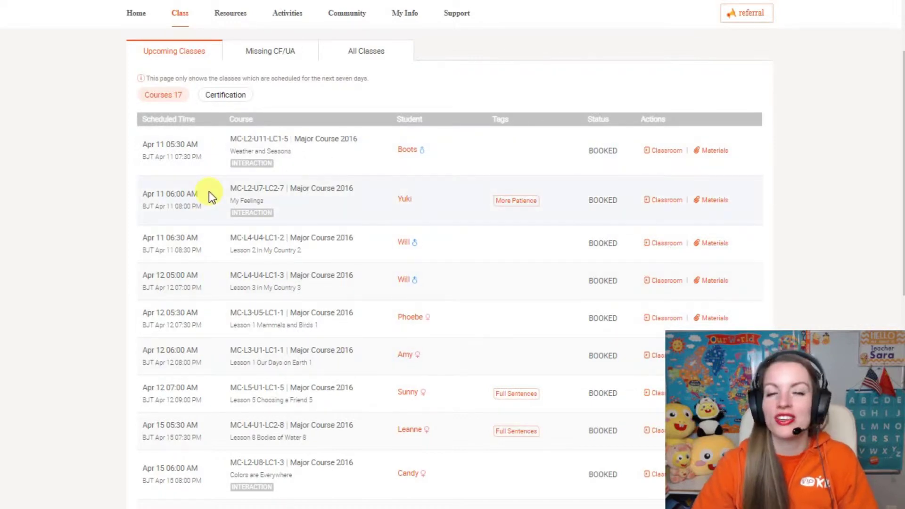
- In the VIPKid teacher portal, view the All Classes list and return to Upcoming Classes
{"action": "mouse_move", "coordinate": [178, 16]}
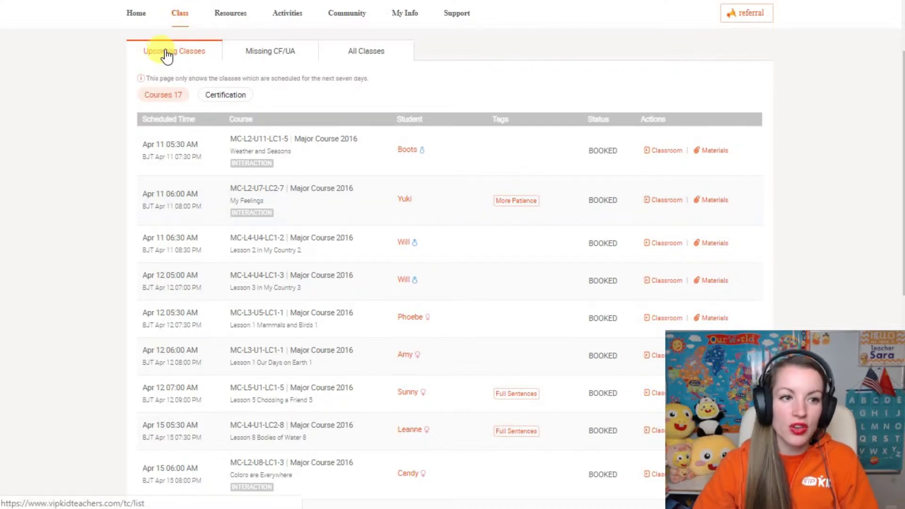
{"action": "left_click", "coordinate": [353, 57]}
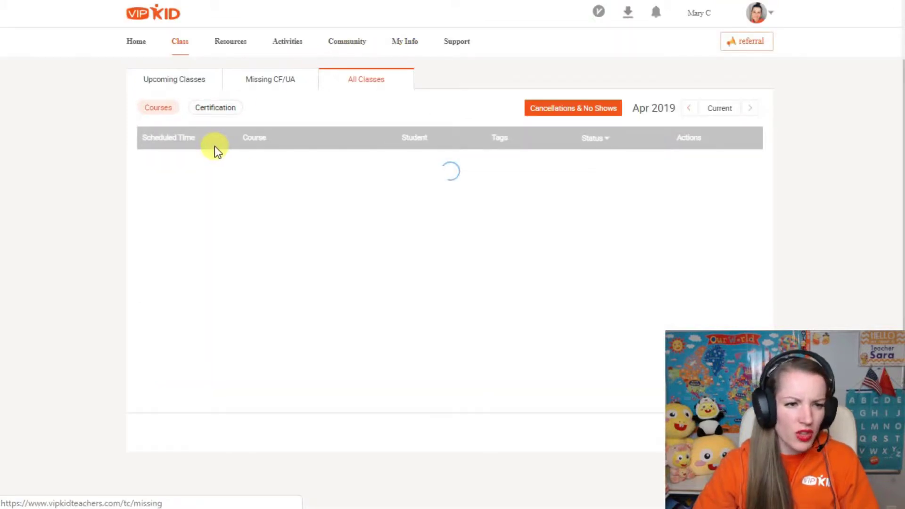
{"action": "scroll", "coordinate": [341, 191], "scroll_direction": "down", "scroll_amount": 1}
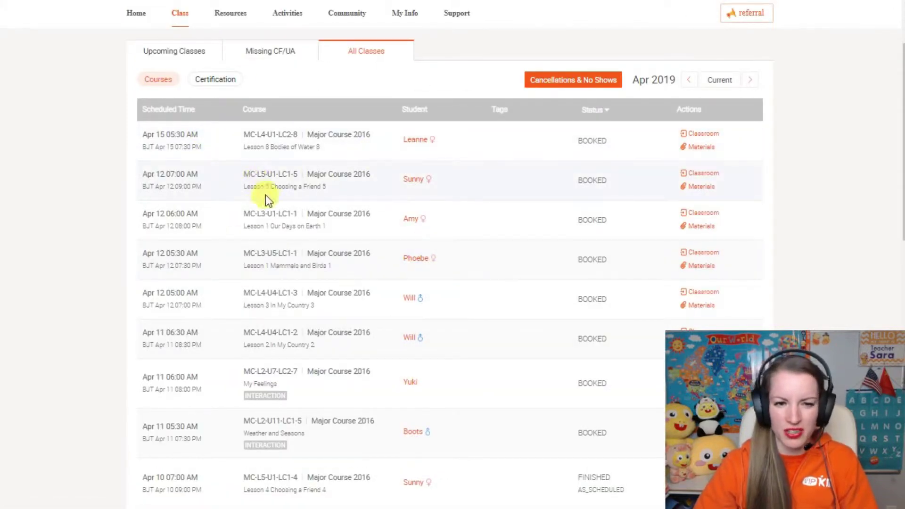
{"action": "left_click", "coordinate": [172, 52]}
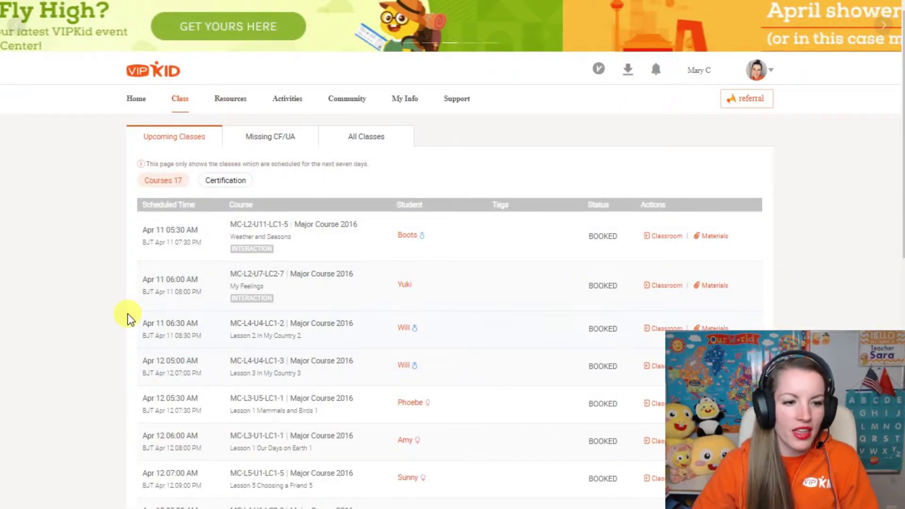
- Copy the upcoming classes from Apr 11 06:30 AM through Apr 12 06:00 AM and paste them into the 1-Generate Resources sheet at A4
{"action": "left_click_drag", "start_coordinate": [141, 319], "coordinate": [478, 440]}
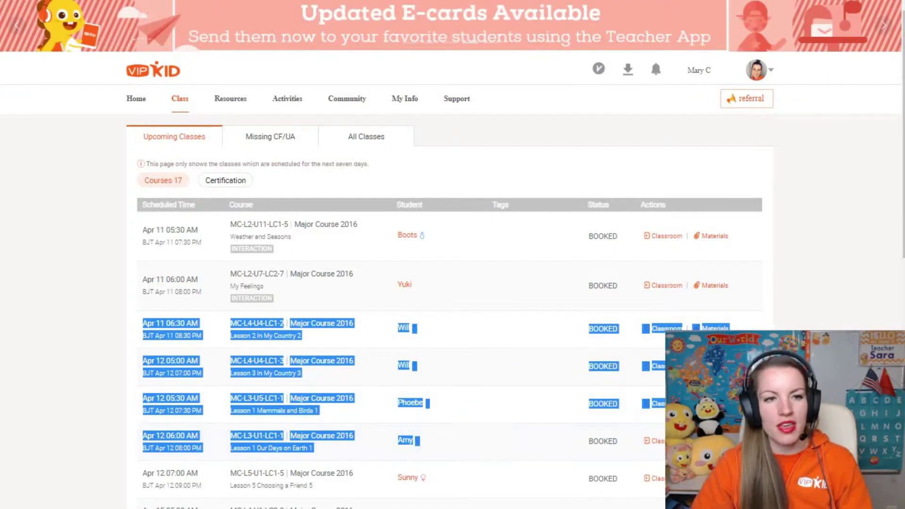
{"action": "left_click", "coordinate": [471, 5]}
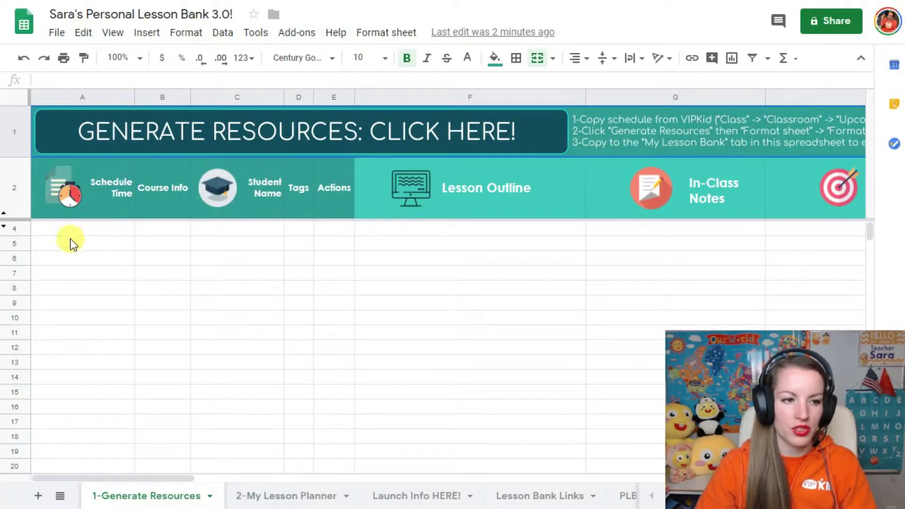
{"action": "left_click", "coordinate": [46, 228]}
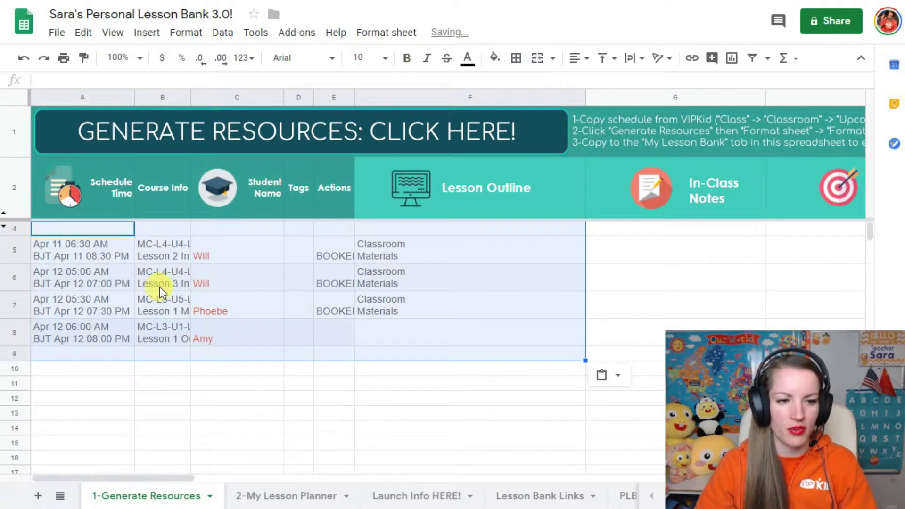
{"action": "left_click", "coordinate": [257, 412]}
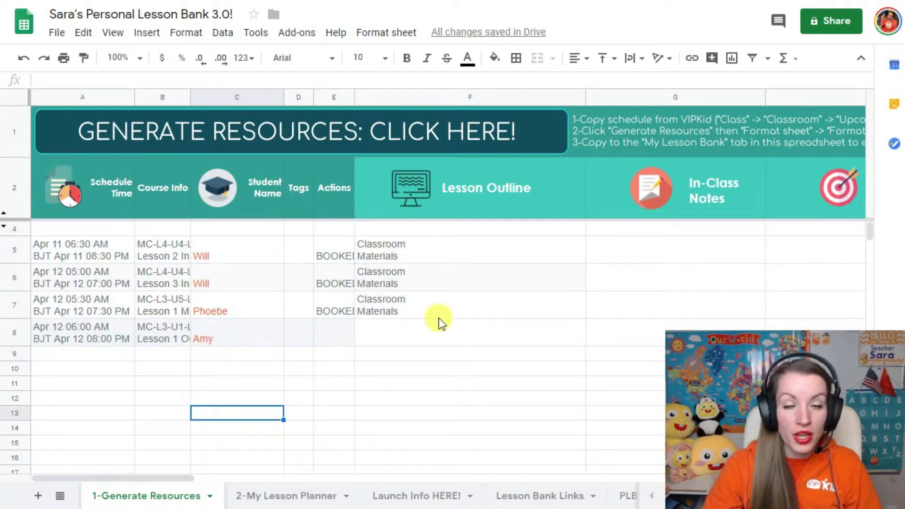
- Generate the lesson resources for the pasted classes and apply the custom sheet formatting to them
{"action": "left_click", "coordinate": [340, 138]}
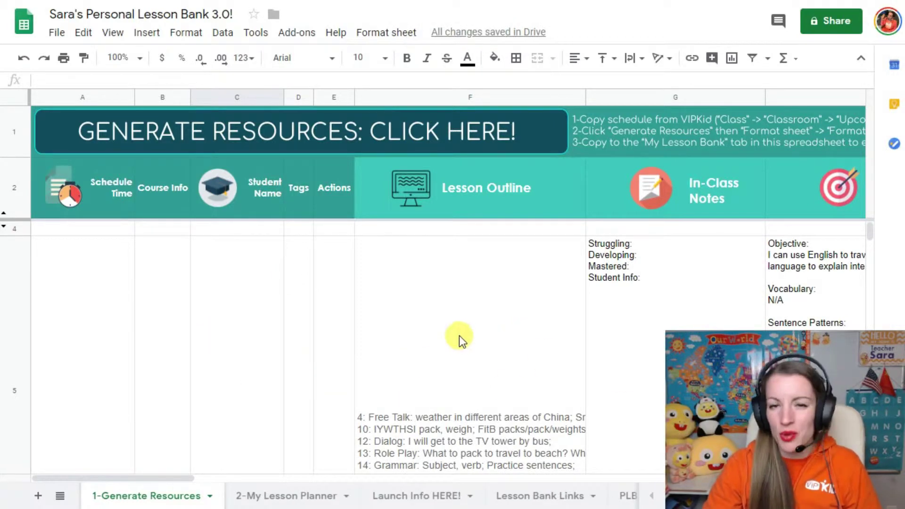
{"action": "left_click", "coordinate": [380, 34]}
{"action": "left_click", "coordinate": [393, 58]}
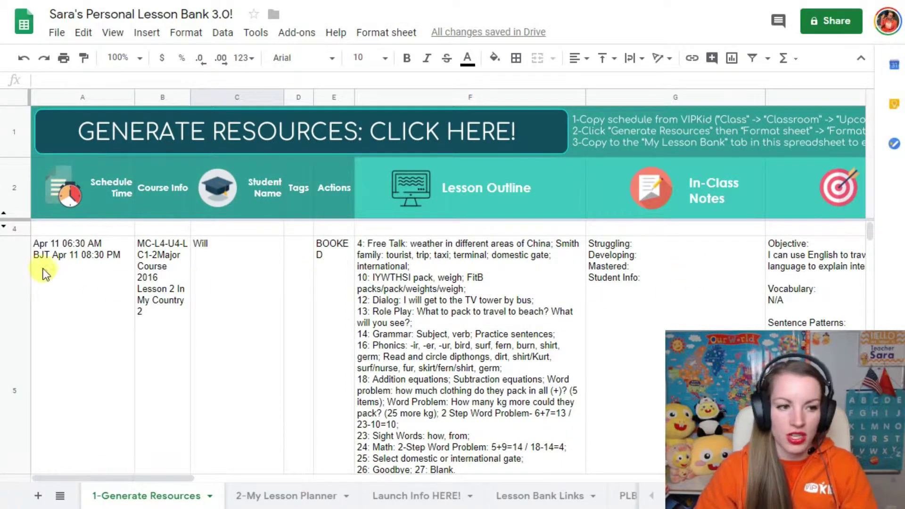
- Copy the generated lesson rows 5–9 from the 1-Generate Resources sheet and paste them into the 2-My Lesson Planner sheet at A2
{"action": "left_click", "coordinate": [22, 272]}
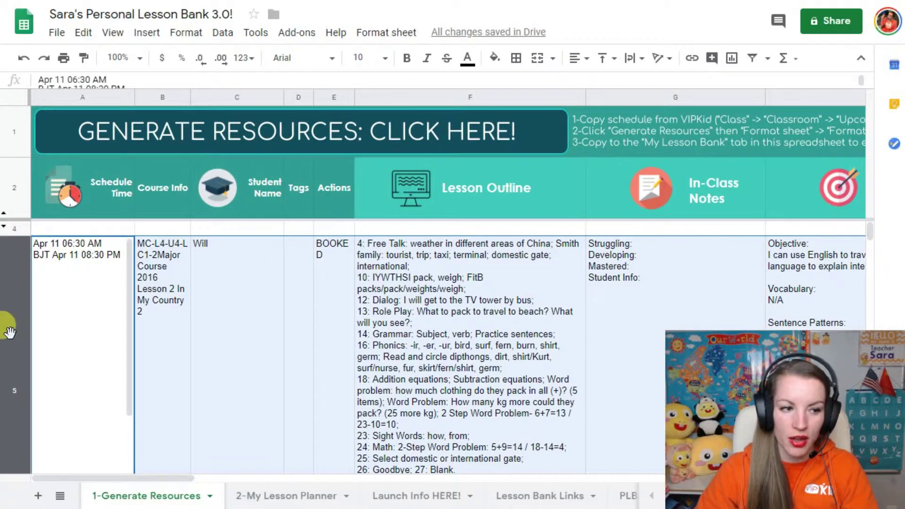
{"action": "key", "text": "ctrl+alt+minus"}
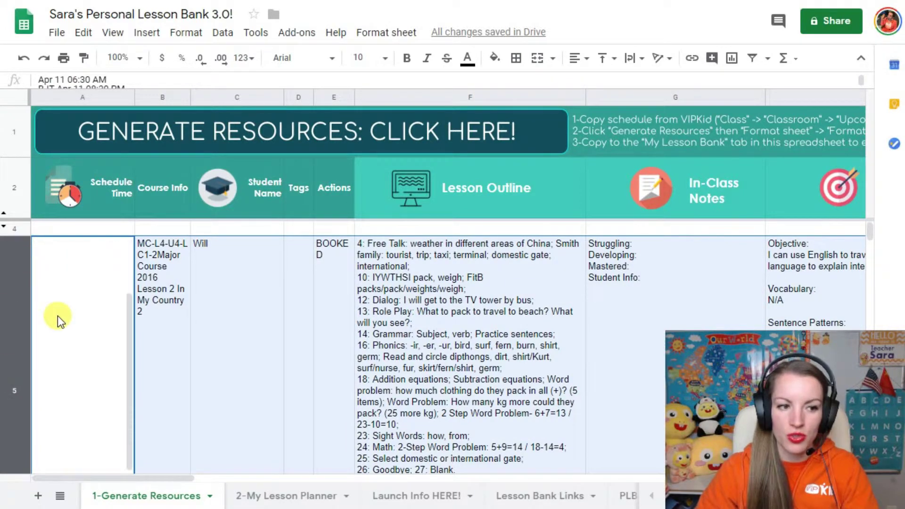
{"action": "scroll", "coordinate": [213, 318], "scroll_direction": "down", "scroll_amount": 5}
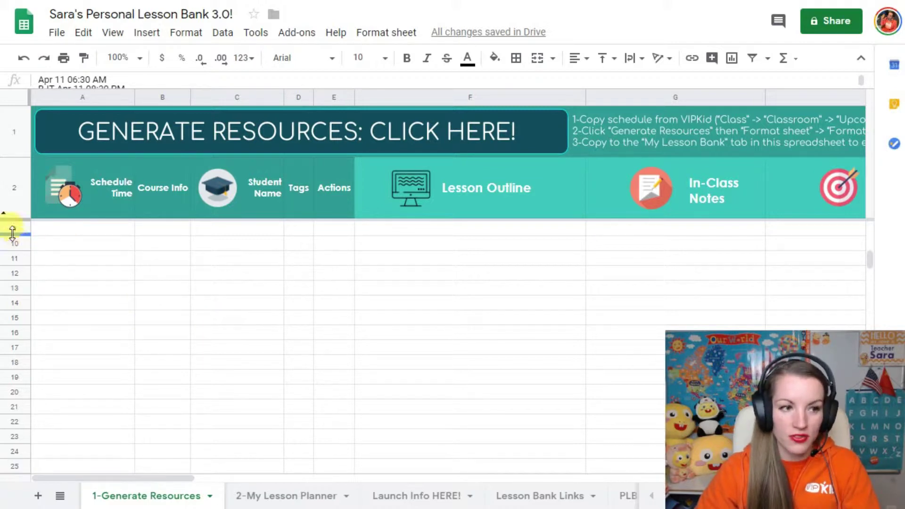
{"action": "scroll", "coordinate": [176, 323], "scroll_direction": "up", "scroll_amount": 3}
{"action": "scroll", "coordinate": [382, 304], "scroll_direction": "up", "scroll_amount": 5}
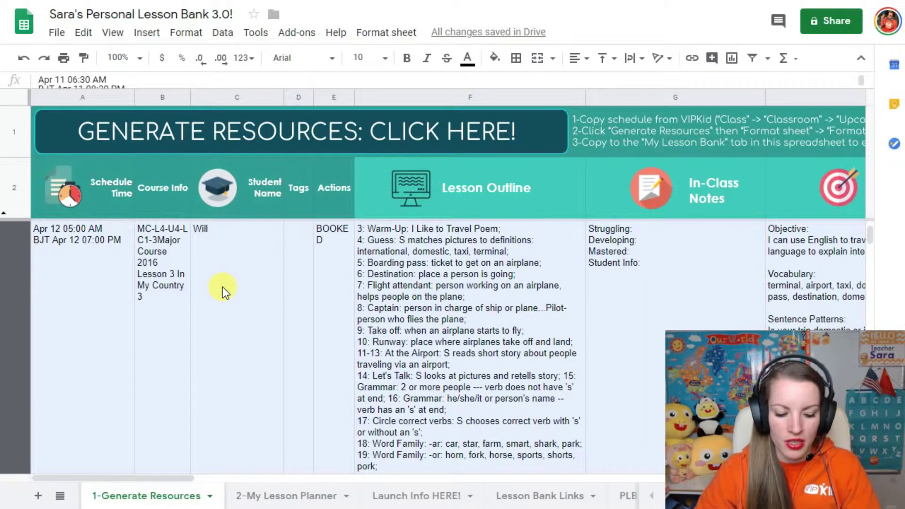
{"action": "right_click", "coordinate": [200, 299]}
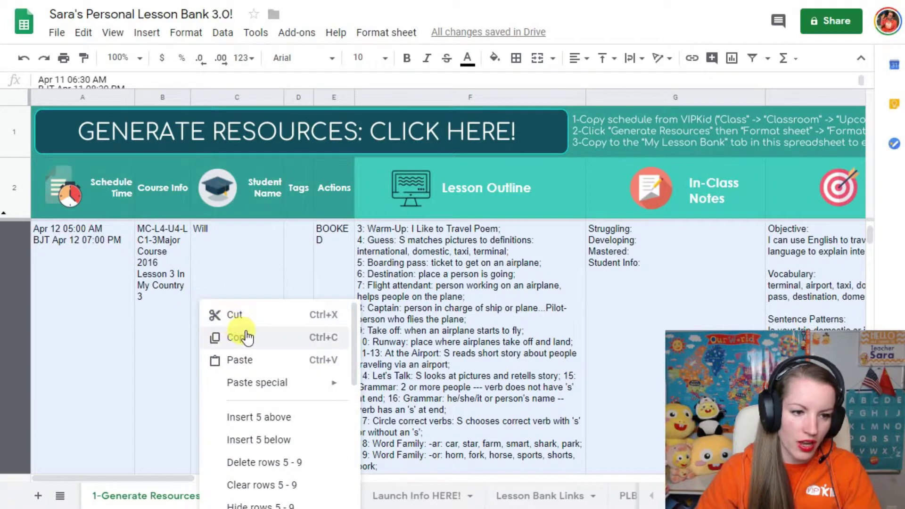
{"action": "left_click", "coordinate": [237, 338]}
{"action": "left_click", "coordinate": [288, 495]}
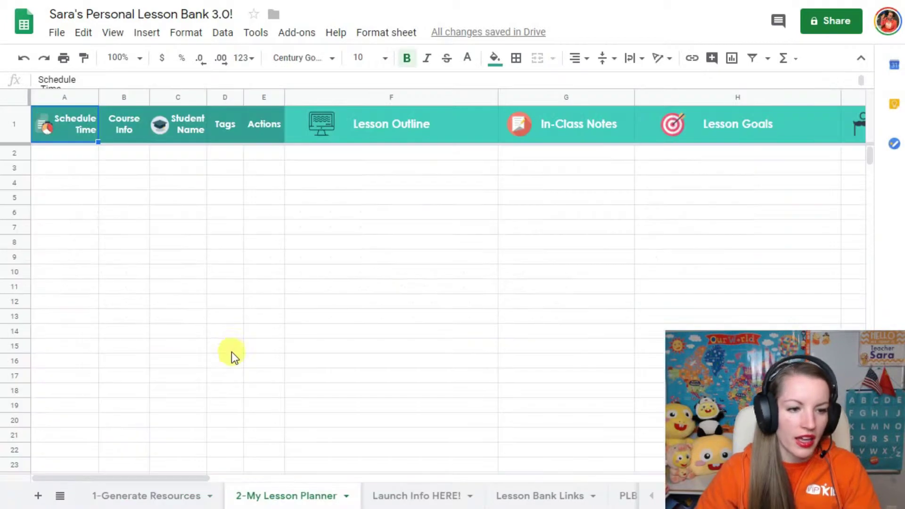
{"action": "left_click", "coordinate": [55, 154]}
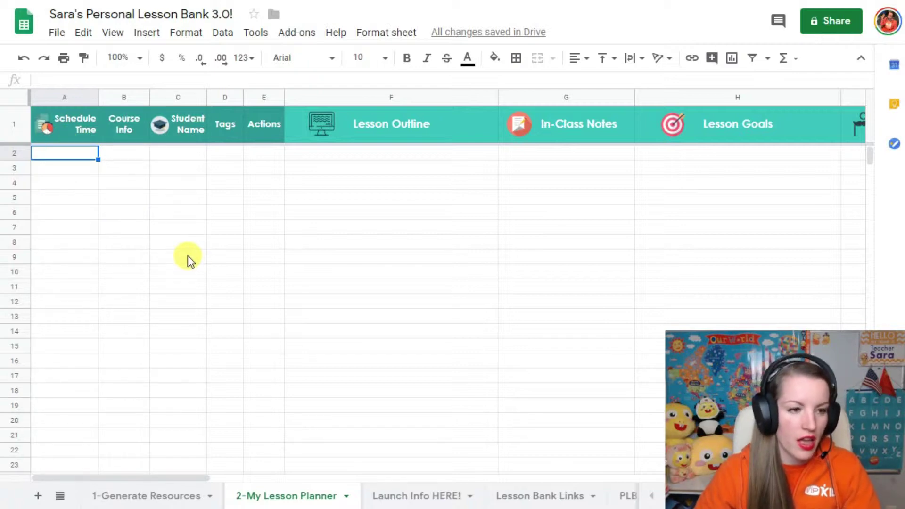
{"action": "key", "text": "ctrl+v"}
- Review the Lesson Outline, In-Class Notes and Actions entries of the lessons in the 2-My Lesson Planner sheet
{"action": "left_click", "coordinate": [475, 281]}
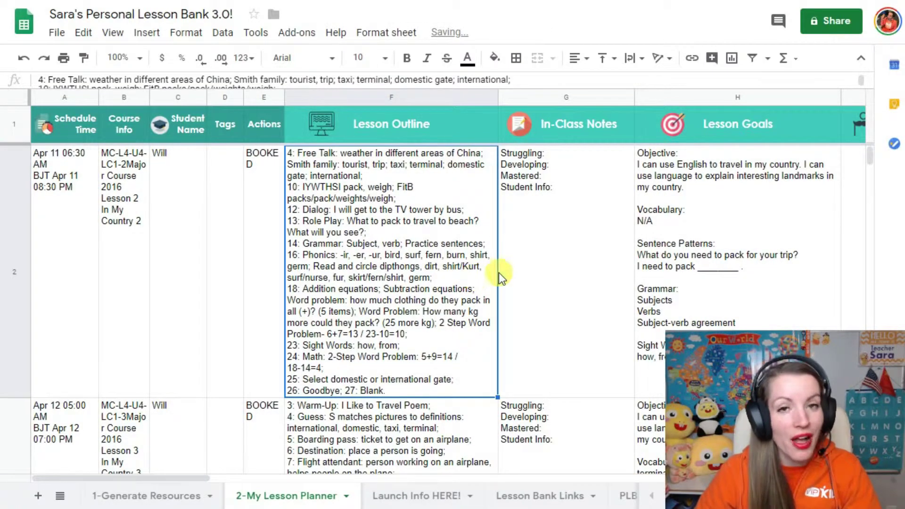
{"action": "left_click", "coordinate": [535, 276]}
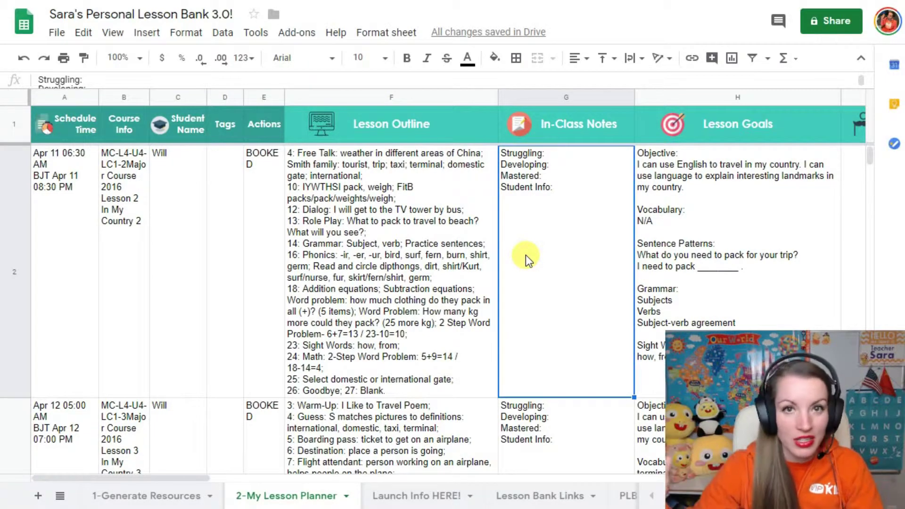
{"action": "left_click", "coordinate": [422, 244]}
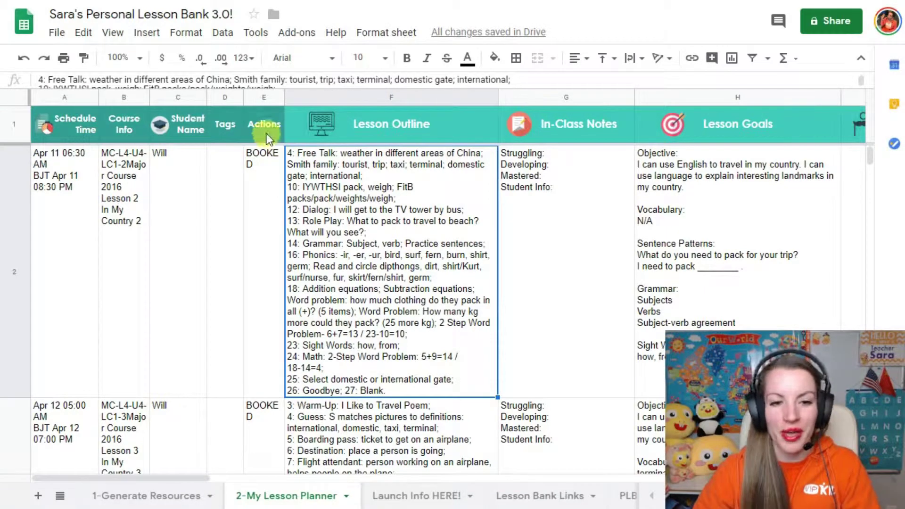
{"action": "left_click", "coordinate": [265, 238]}
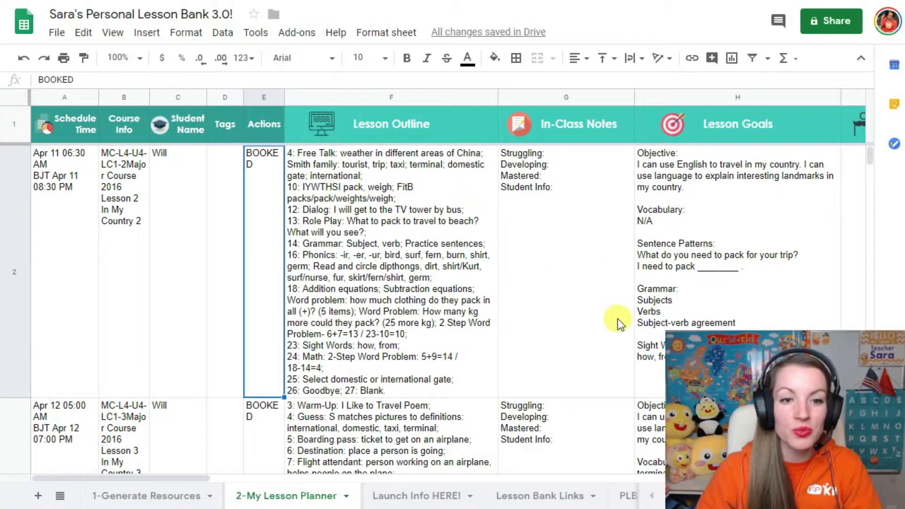
{"action": "scroll", "coordinate": [541, 244], "scroll_direction": "down", "scroll_amount": 3}
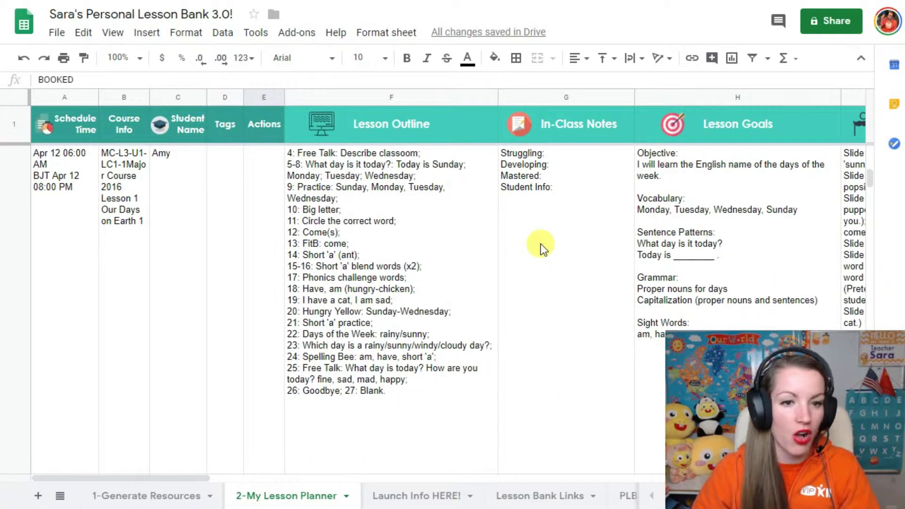
{"action": "scroll", "coordinate": [541, 245], "scroll_direction": "up", "scroll_amount": 3}
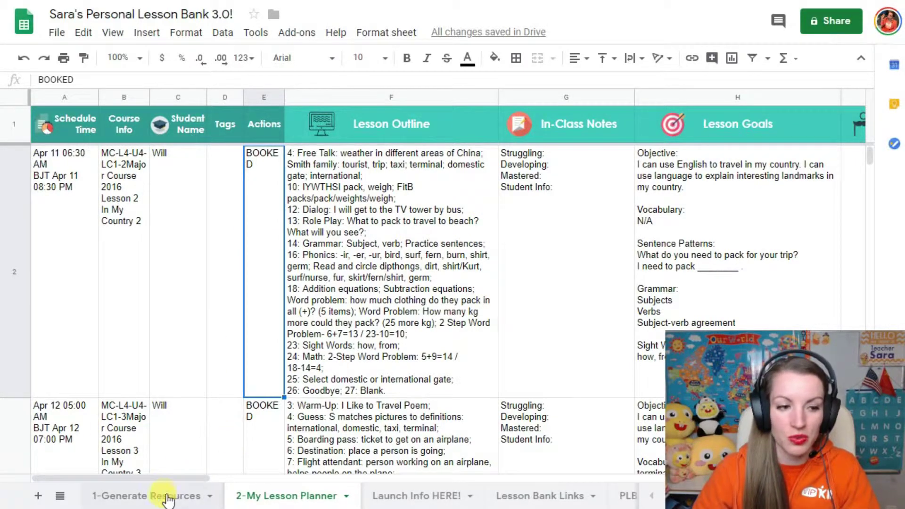
- Insert 9 blank rows above the Apr 11 06:30 AM lesson at row 2 of the lesson planner
{"action": "left_click", "coordinate": [19, 211]}
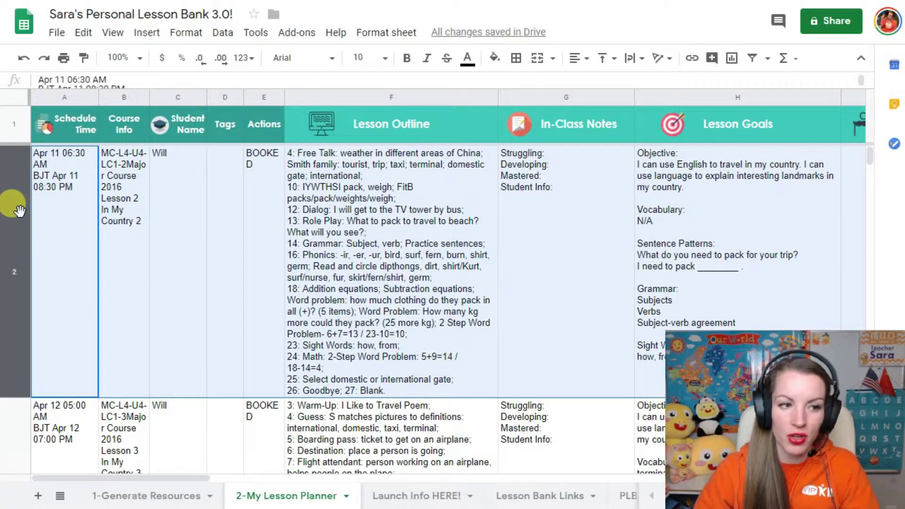
{"action": "scroll", "coordinate": [21, 214], "scroll_direction": "down", "scroll_amount": 5}
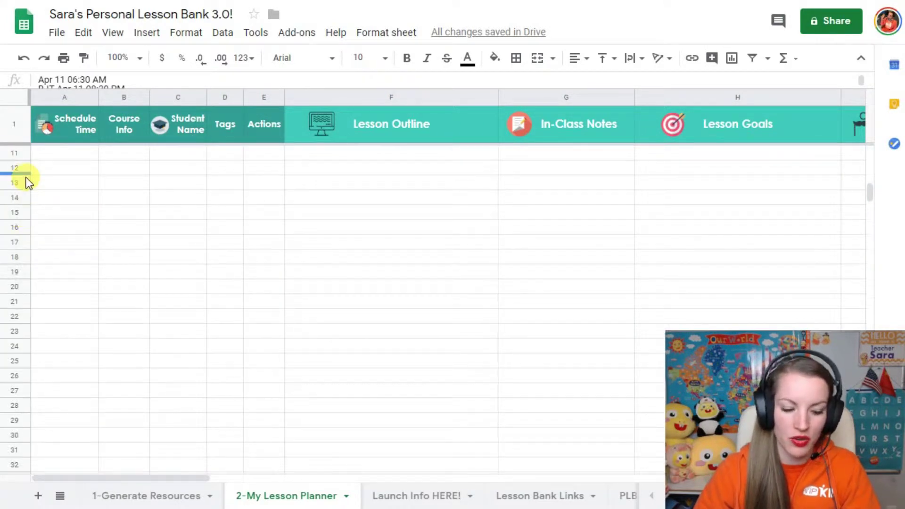
{"action": "scroll", "coordinate": [36, 170], "scroll_direction": "up", "scroll_amount": 1}
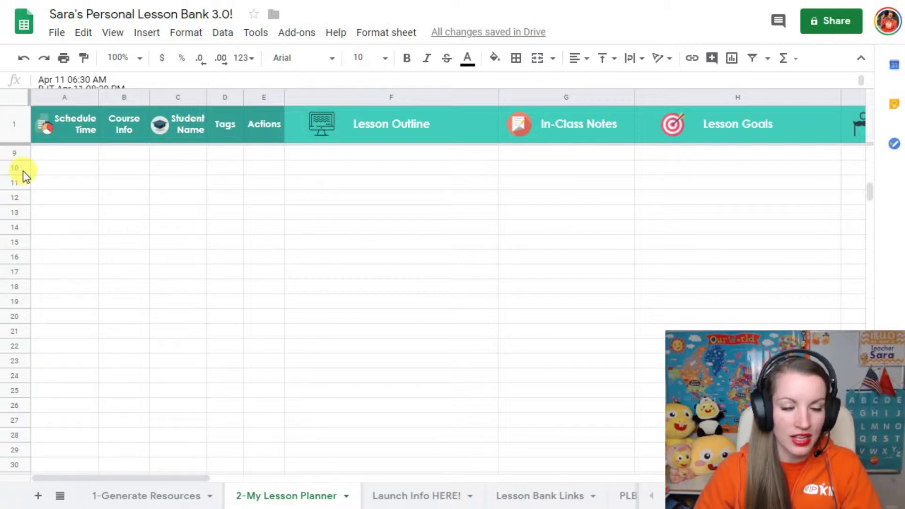
{"action": "left_click_drag", "start_coordinate": [21, 170], "coordinate": [12, 155]}
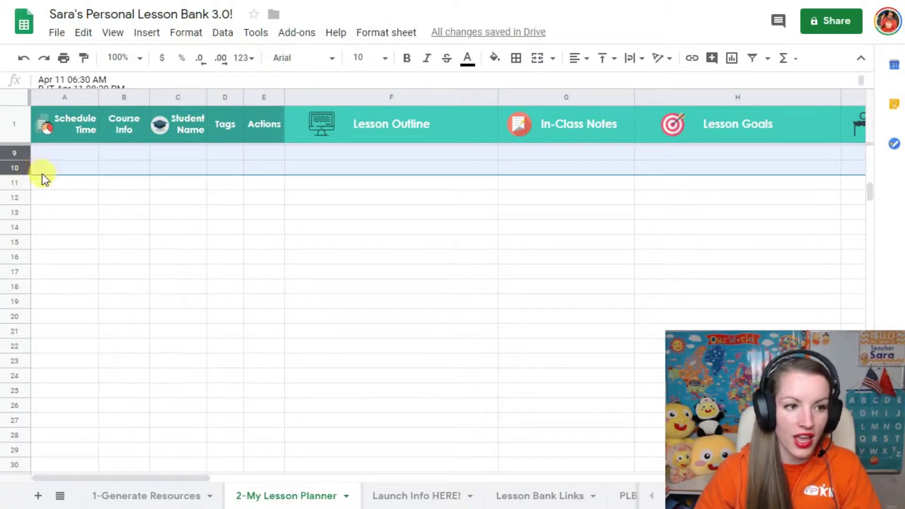
{"action": "right_click", "coordinate": [18, 163]}
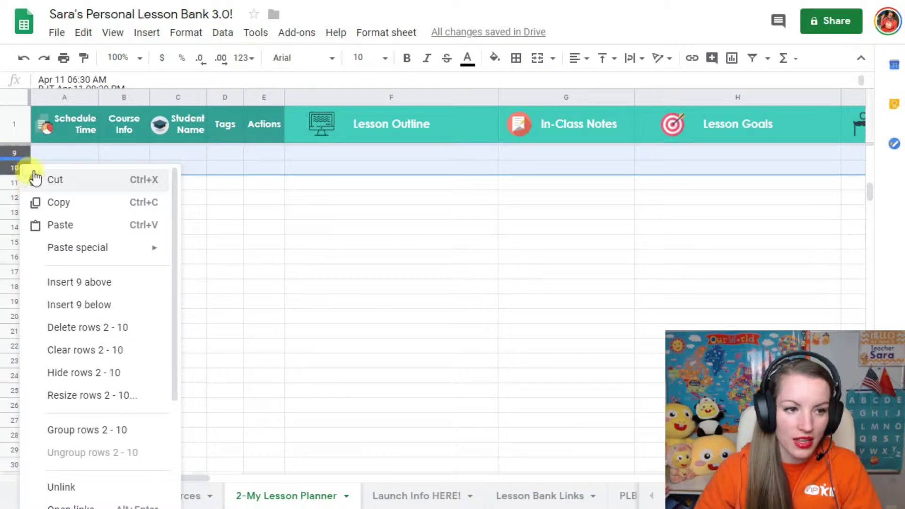
{"action": "scroll", "coordinate": [352, 213], "scroll_direction": "up", "scroll_amount": 5}
{"action": "scroll", "coordinate": [352, 211], "scroll_direction": "down", "scroll_amount": 4}
{"action": "scroll", "coordinate": [352, 211], "scroll_direction": "up", "scroll_amount": 4}
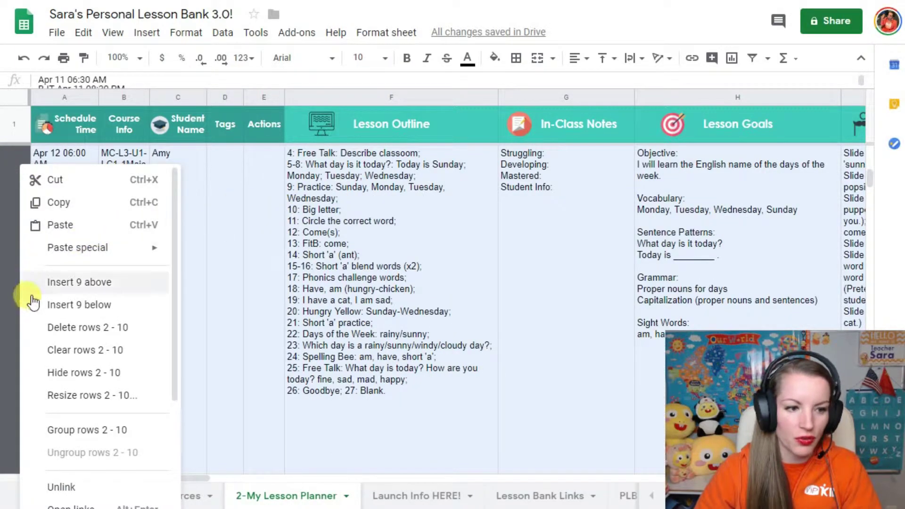
{"action": "left_click", "coordinate": [89, 288]}
{"action": "left_click", "coordinate": [186, 207]}
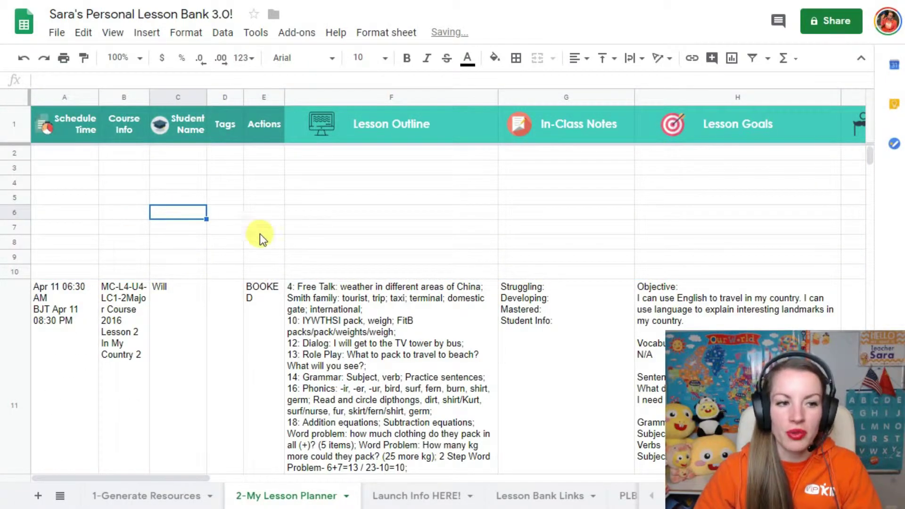
- Fill row 10 with light purple as a divider above the existing lessons
{"action": "left_click", "coordinate": [17, 271]}
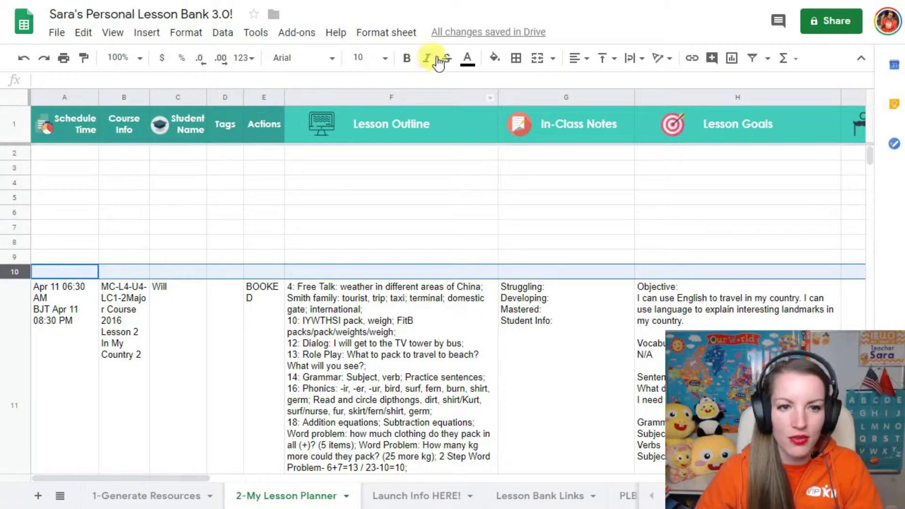
{"action": "left_click", "coordinate": [493, 58]}
{"action": "left_click", "coordinate": [604, 141]}
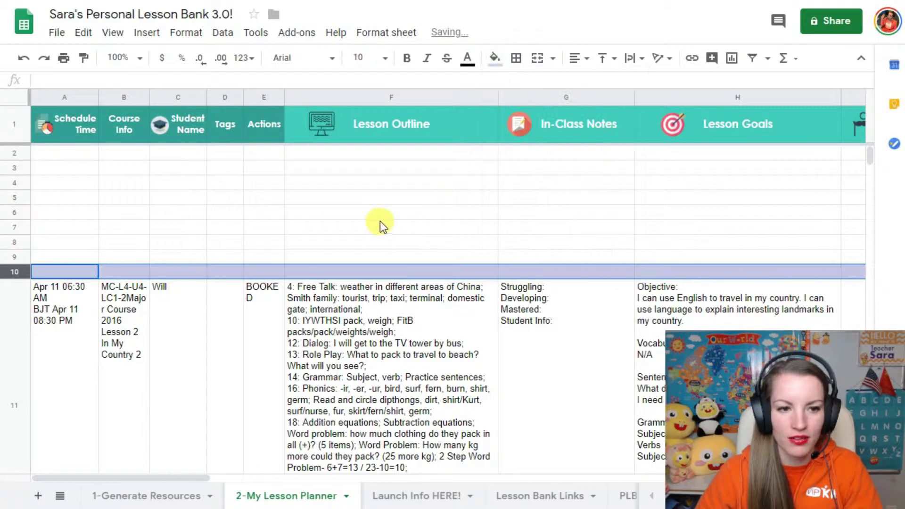
{"action": "left_click", "coordinate": [390, 226]}
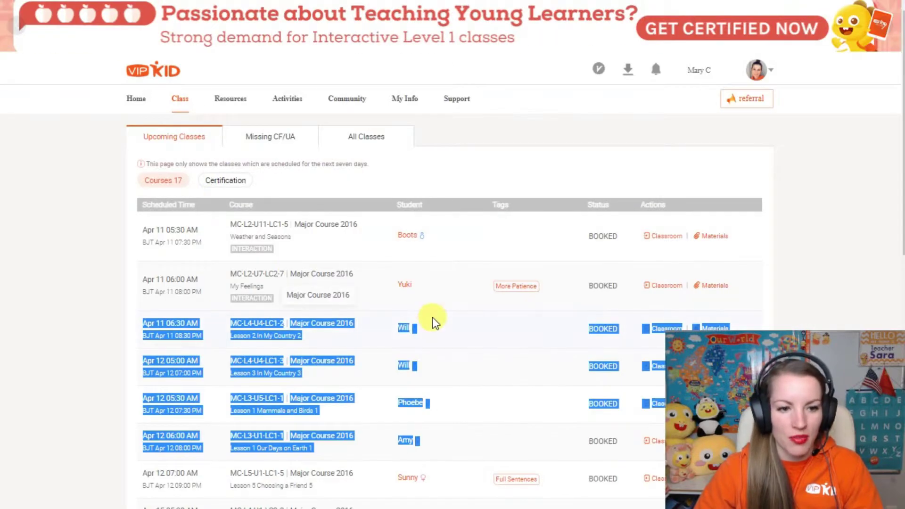
- In the VIPKid portal, copy the upcoming classes from Apr 15 05:30 AM through Apr 17 05:00 AM and return to the spreadsheet
{"action": "left_click", "coordinate": [488, 362]}
{"action": "scroll", "coordinate": [471, 368], "scroll_direction": "down", "scroll_amount": 6}
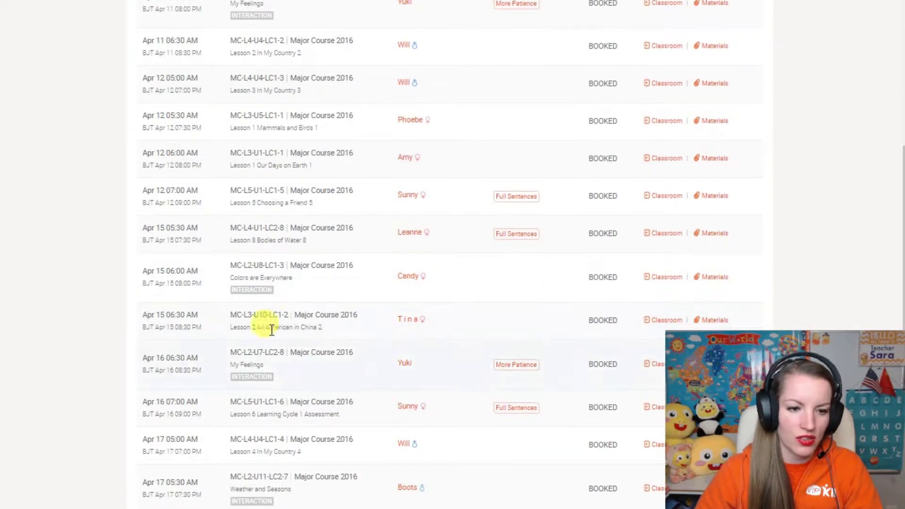
{"action": "left_click_drag", "start_coordinate": [143, 227], "coordinate": [616, 429]}
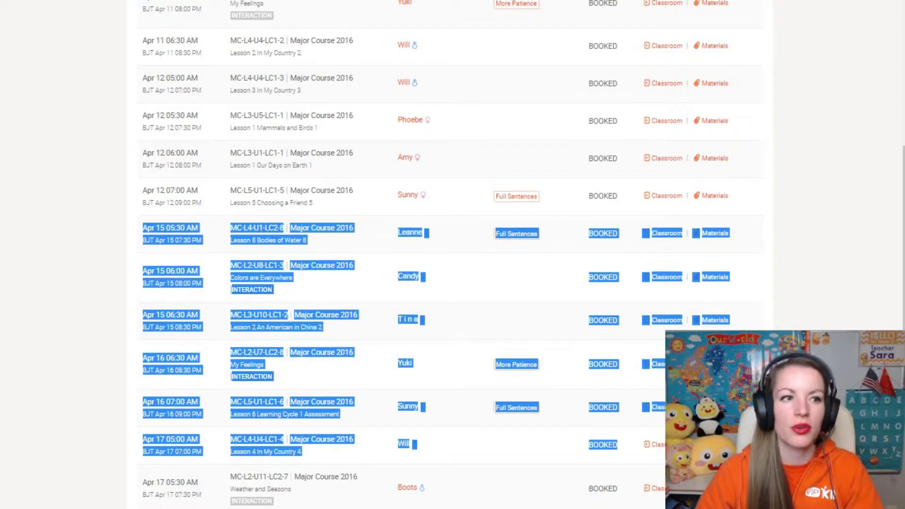
{"action": "key", "text": "alt+Tab"}
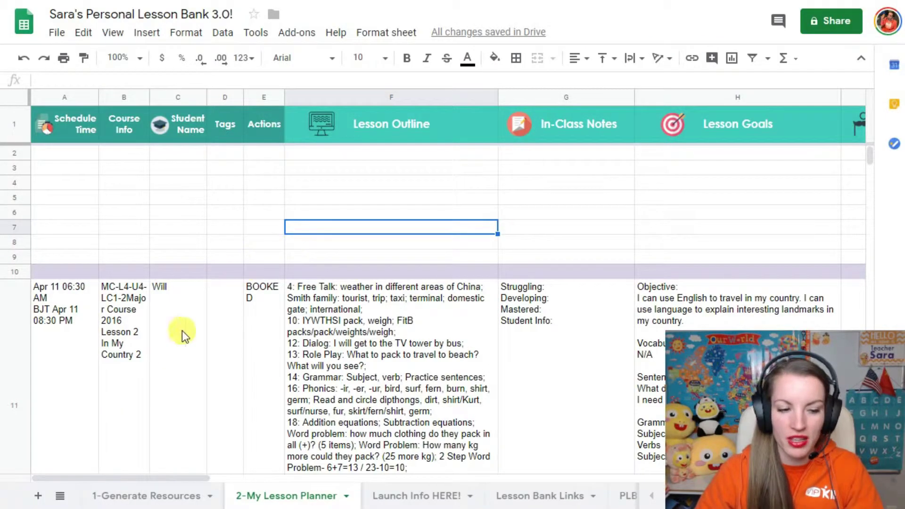
- Clear the old lessons from row 5 down on the 1-Generate Resources sheet and select cell A4
{"action": "left_click", "coordinate": [121, 495]}
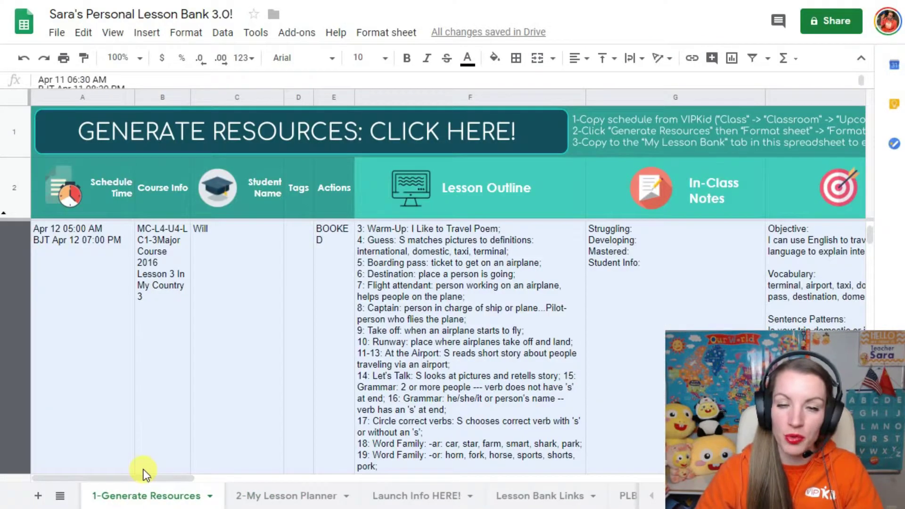
{"action": "left_click", "coordinate": [120, 364]}
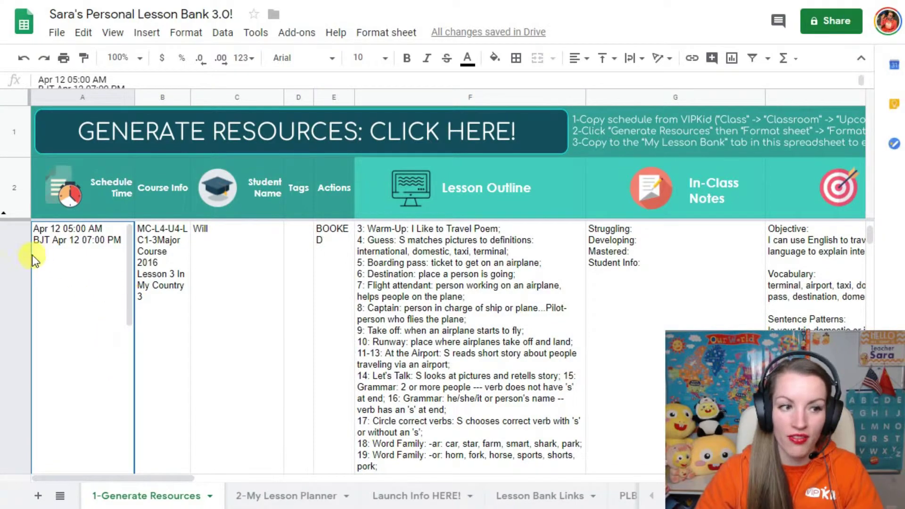
{"action": "left_click", "coordinate": [16, 251]}
{"action": "key", "text": "ctrl+alt+9"}
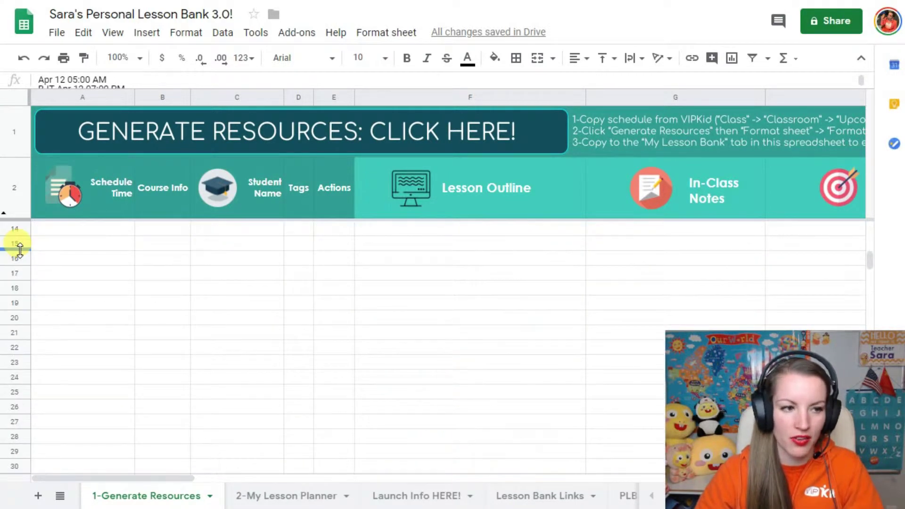
{"action": "left_click", "coordinate": [13, 283]}
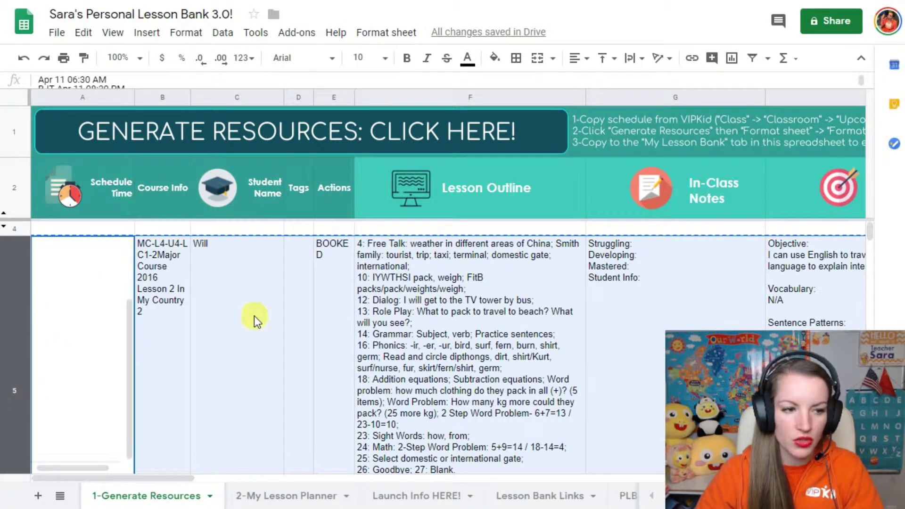
{"action": "scroll", "coordinate": [254, 316], "scroll_direction": "down", "scroll_amount": 5}
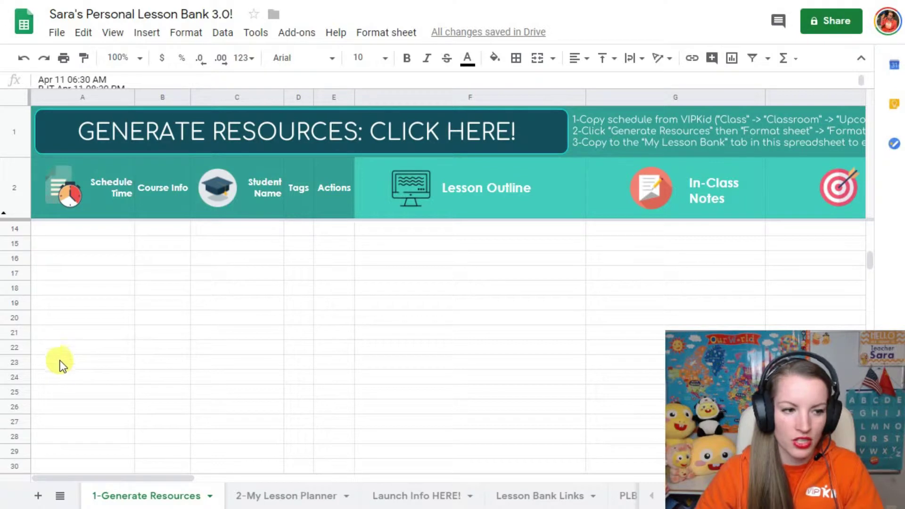
{"action": "scroll", "coordinate": [126, 335], "scroll_direction": "up", "scroll_amount": 5}
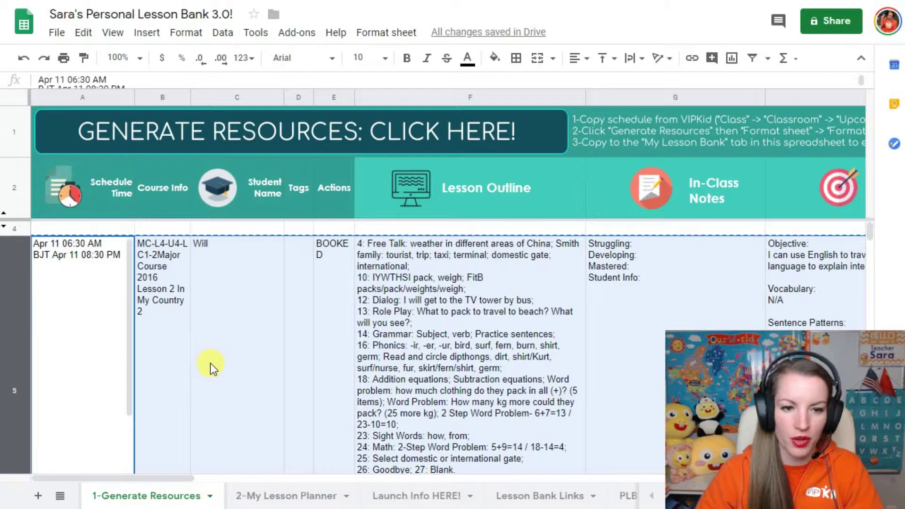
{"action": "key", "text": "Delete"}
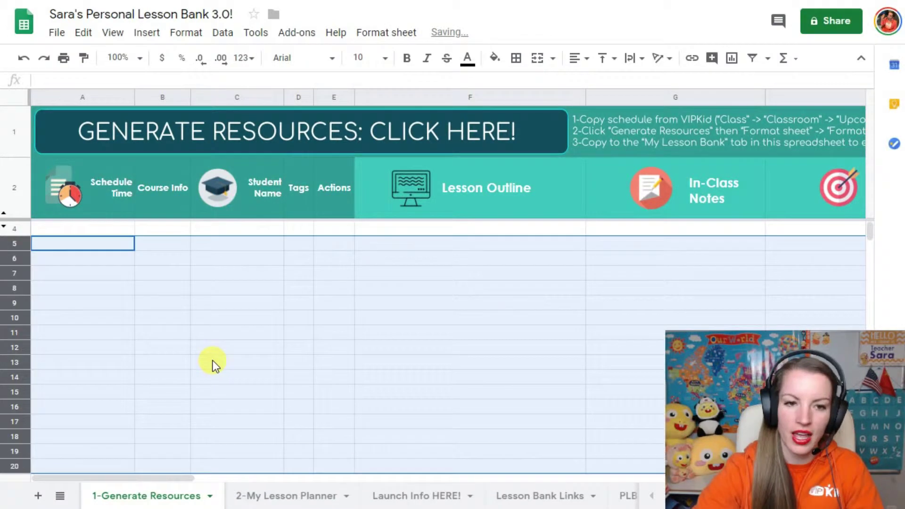
{"action": "left_click", "coordinate": [213, 365]}
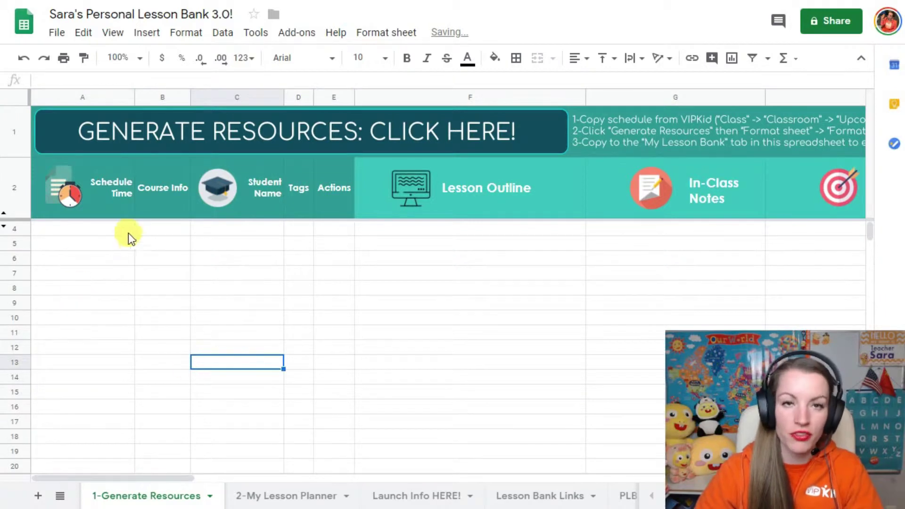
{"action": "left_click", "coordinate": [86, 229]}
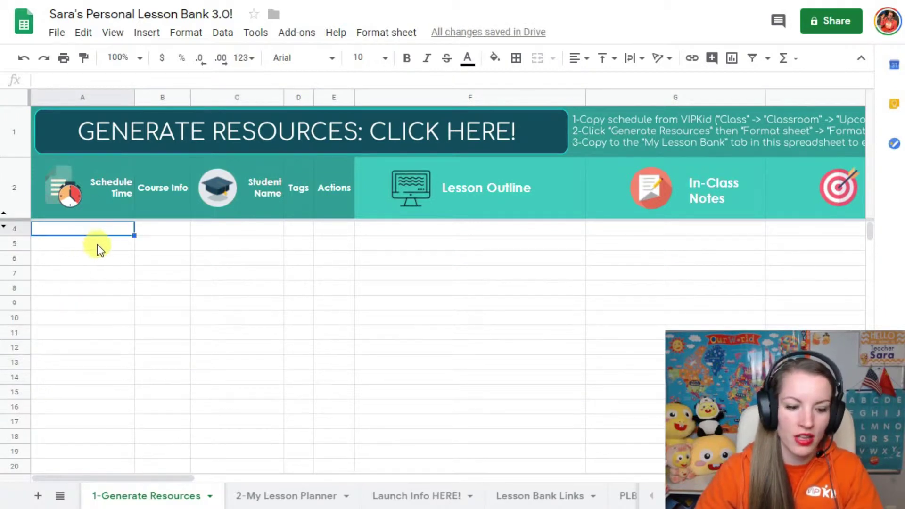
- Paste the copied schedule at cell A4 of 1-Generate Resources, generate the lesson resources, and run the custom sheet formatting
{"action": "key", "text": "ctrl+v"}
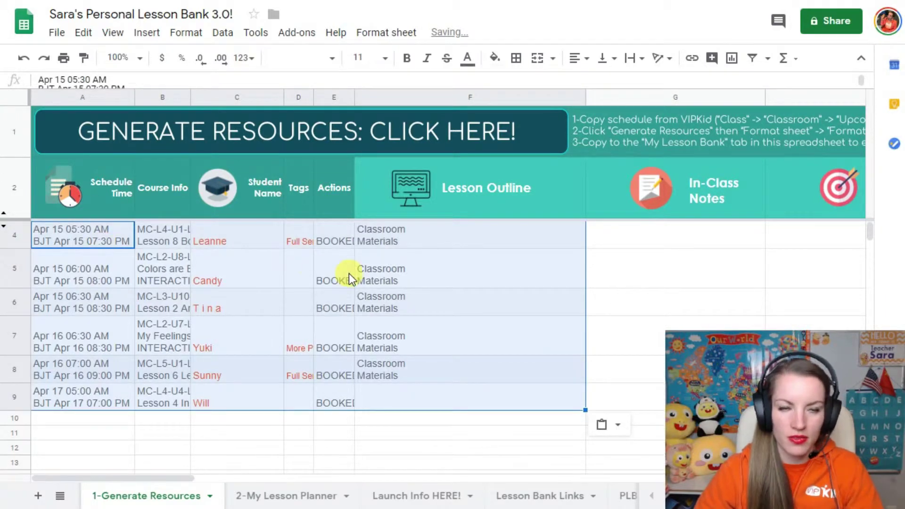
{"action": "left_click", "coordinate": [314, 135]}
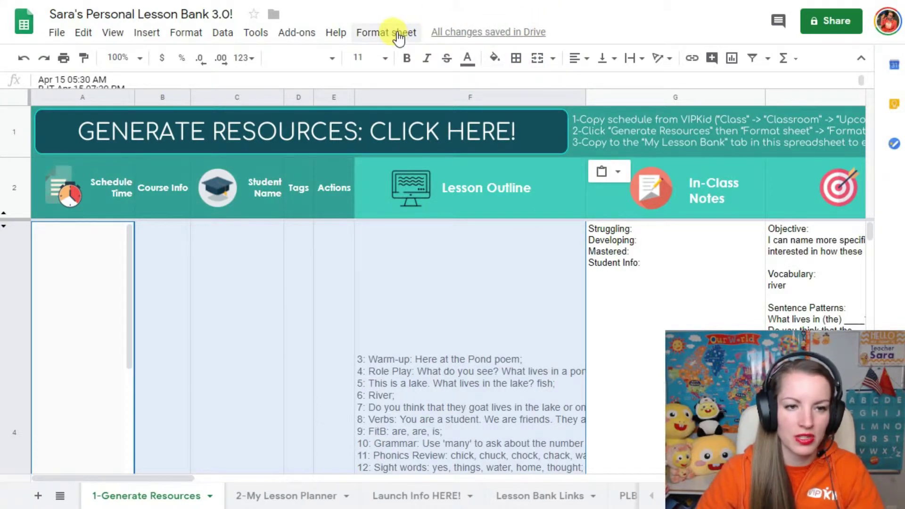
{"action": "left_click", "coordinate": [377, 34]}
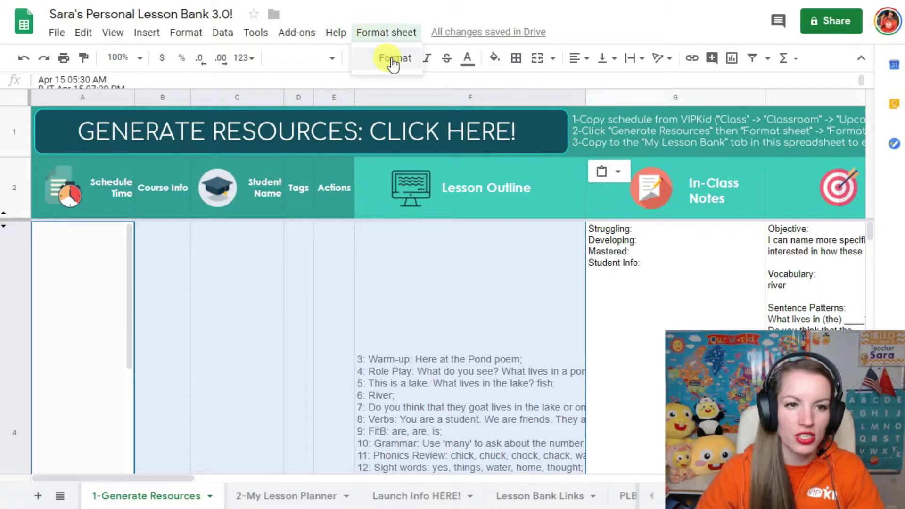
{"action": "left_click", "coordinate": [384, 57]}
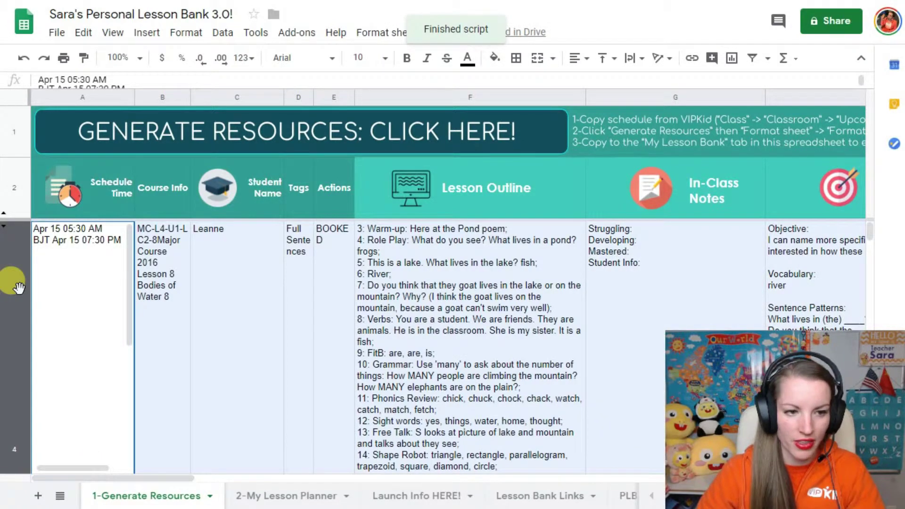
- Copy the generated lesson rows, Apr 15 05:30 AM through Apr 17 05:00 AM, into 2-My Lesson Planner starting at cell A2
{"action": "scroll", "coordinate": [21, 289], "scroll_direction": "down", "scroll_amount": 2}
{"action": "scroll", "coordinate": [22, 287], "scroll_direction": "down", "scroll_amount": 3}
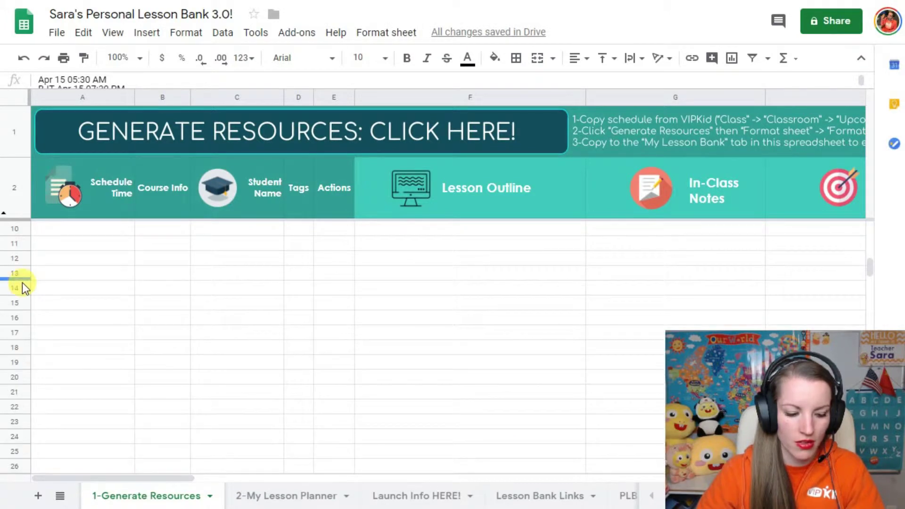
{"action": "left_click_drag", "start_coordinate": [18, 247], "coordinate": [402, 321]}
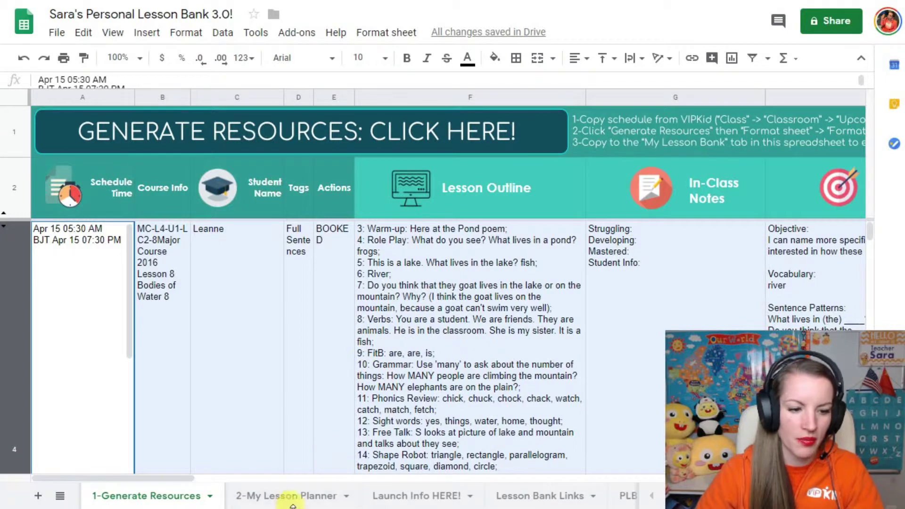
{"action": "left_click", "coordinate": [281, 495]}
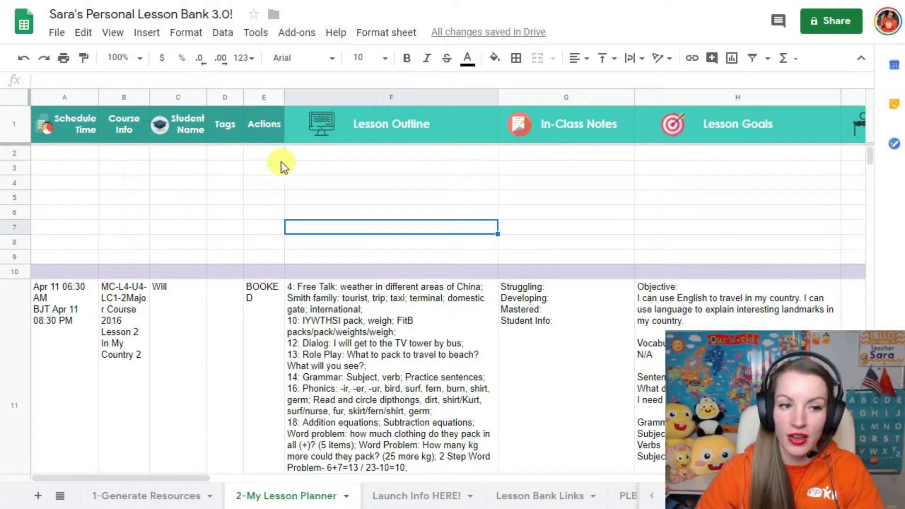
{"action": "left_click", "coordinate": [50, 153]}
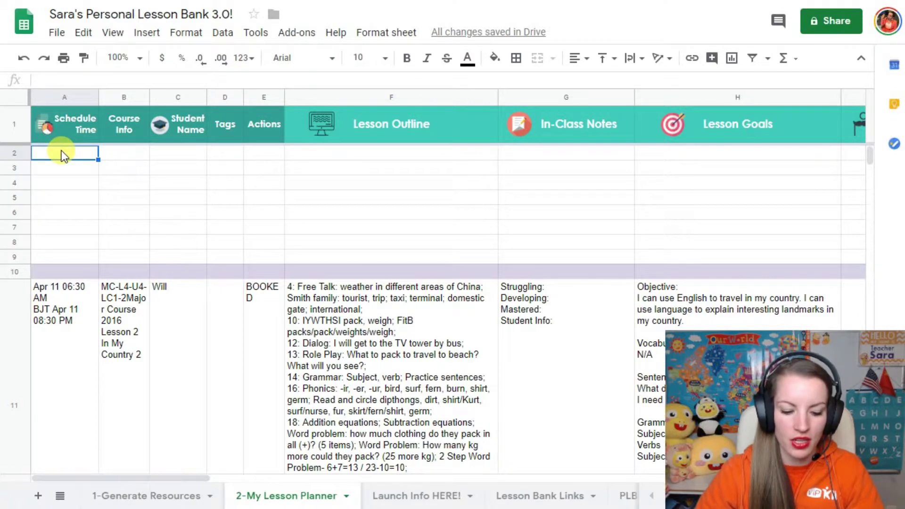
{"action": "key", "text": "ctrl+v"}
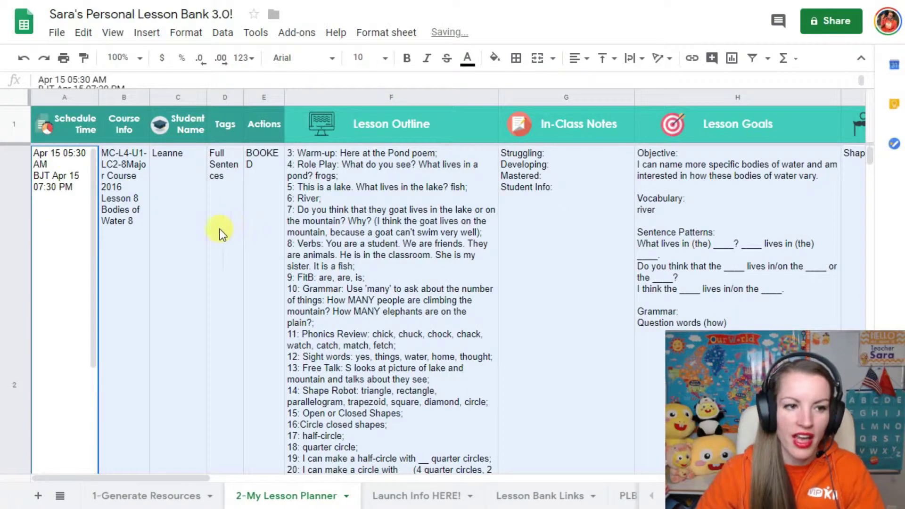
- Delete the leftover blank rows 8 and 9 above the light purple divider in the lesson planner
{"action": "left_click", "coordinate": [191, 248]}
{"action": "scroll", "coordinate": [330, 247], "scroll_direction": "down", "scroll_amount": 5}
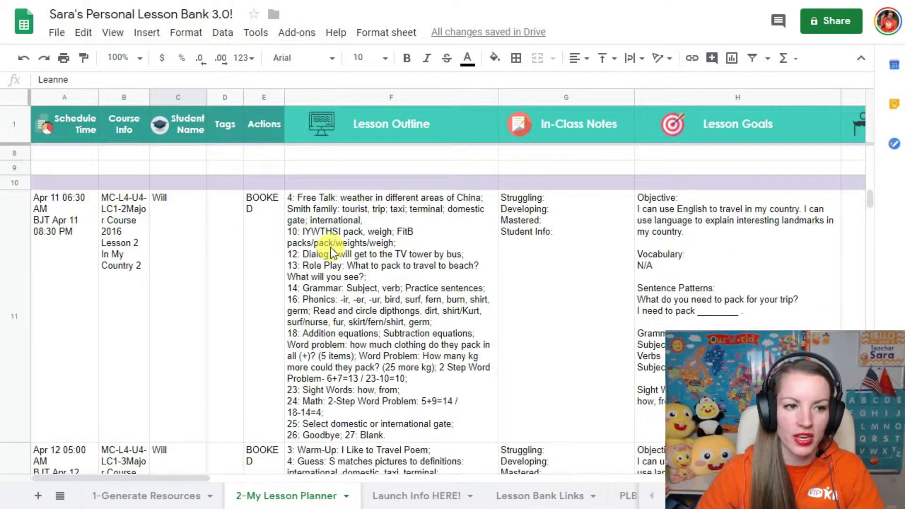
{"action": "scroll", "coordinate": [73, 213], "scroll_direction": "down", "scroll_amount": 3}
{"action": "scroll", "coordinate": [55, 299], "scroll_direction": "up", "scroll_amount": 3}
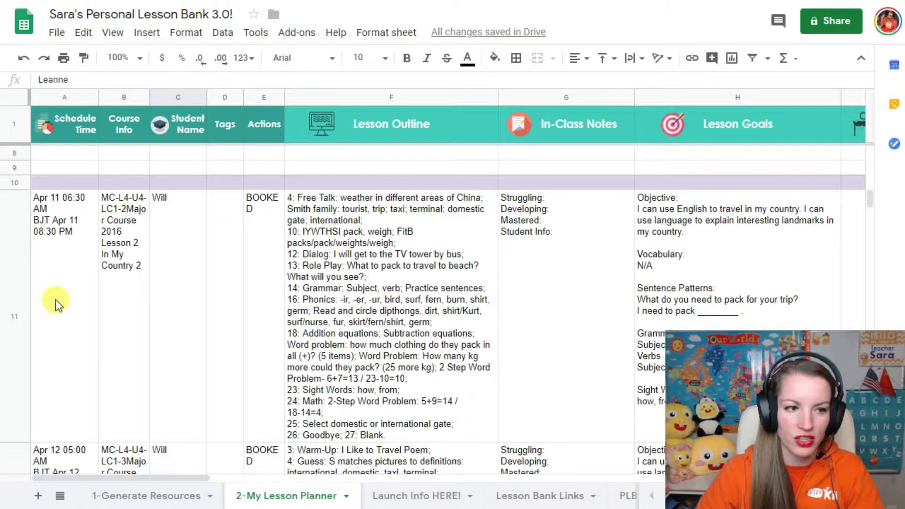
{"action": "left_click", "coordinate": [19, 153]}
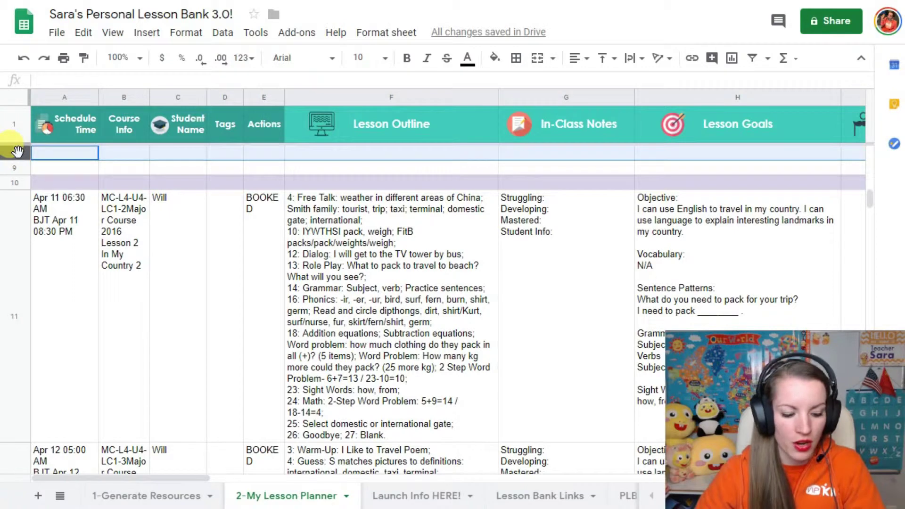
{"action": "left_click", "coordinate": [15, 168], "text": "shift"}
{"action": "right_click", "coordinate": [19, 168]}
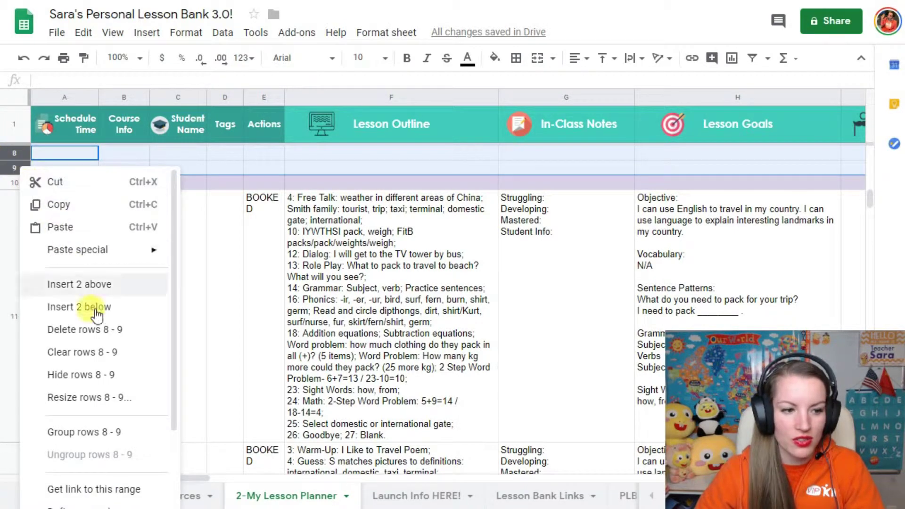
{"action": "left_click", "coordinate": [104, 330]}
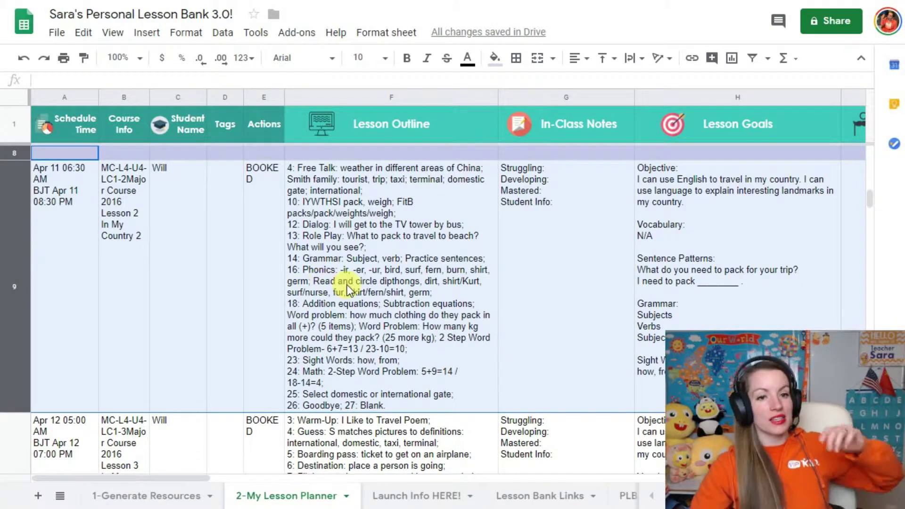
- Review the newly stored lessons above the purple divider, from the Apr 17 lesson back up to the header row
{"action": "scroll", "coordinate": [348, 286], "scroll_direction": "up", "scroll_amount": 5}
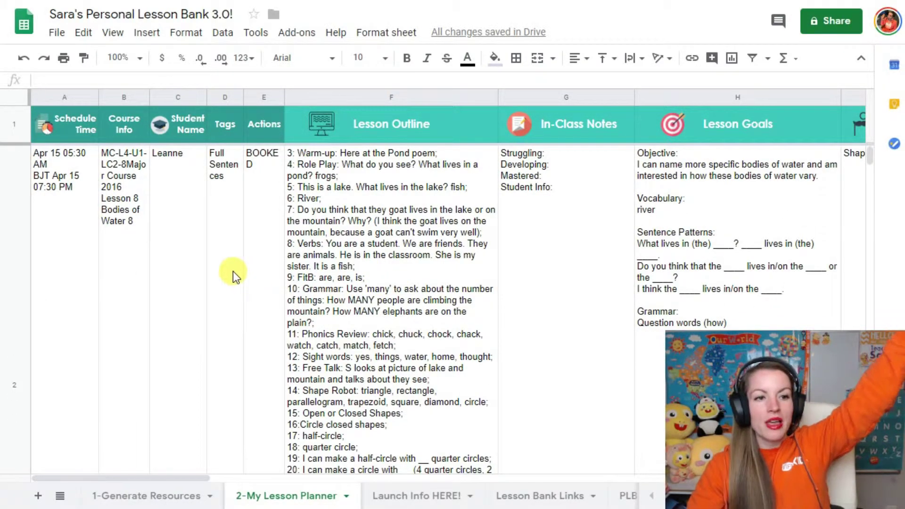
{"action": "scroll", "coordinate": [233, 272], "scroll_direction": "down", "scroll_amount": 3}
{"action": "scroll", "coordinate": [229, 269], "scroll_direction": "down", "scroll_amount": 10}
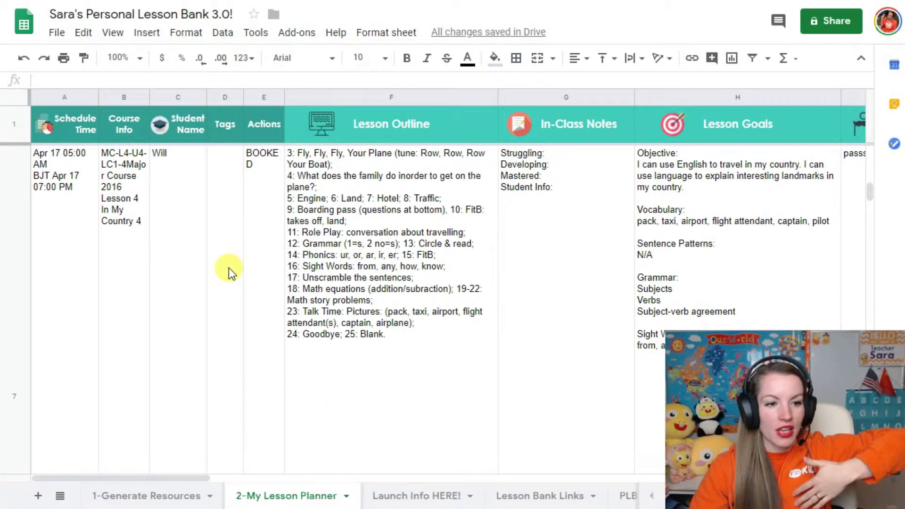
{"action": "left_click", "coordinate": [62, 153]}
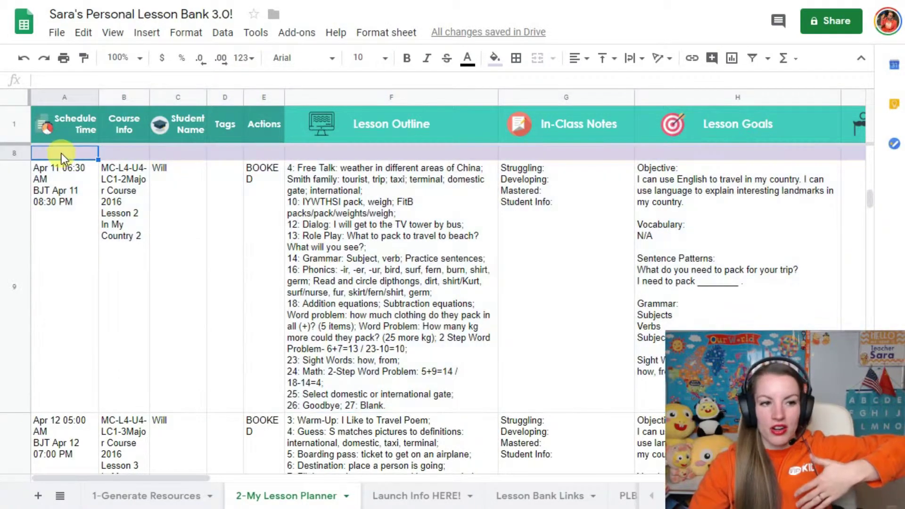
{"action": "key", "text": "Up"}
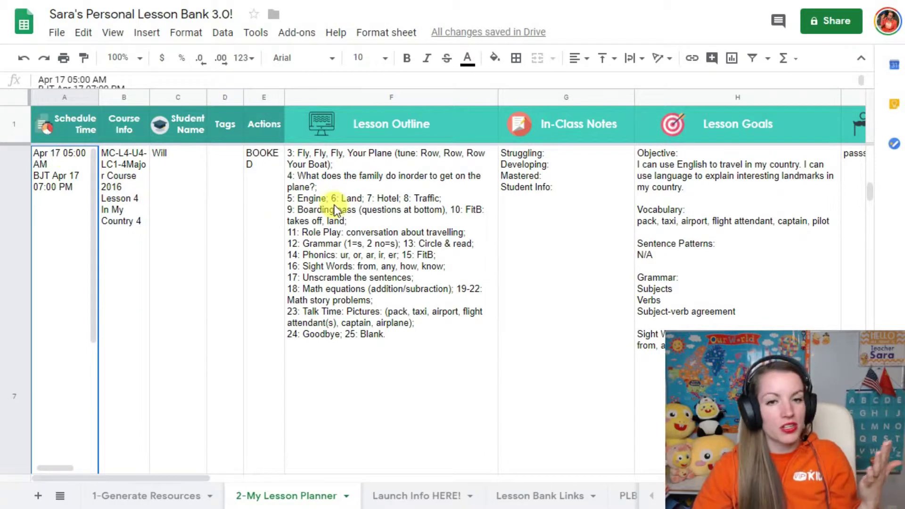
{"action": "key", "text": "Up"}
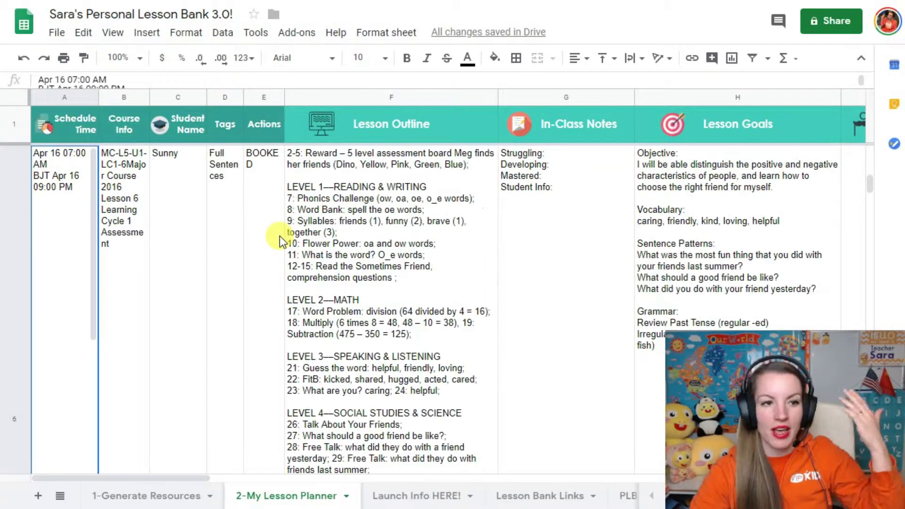
{"action": "key", "text": "Up"}
{"action": "key", "text": "Up"}
{"action": "key", "text": "Up"}
{"action": "key", "text": "Up"}
{"action": "key", "text": "Up"}
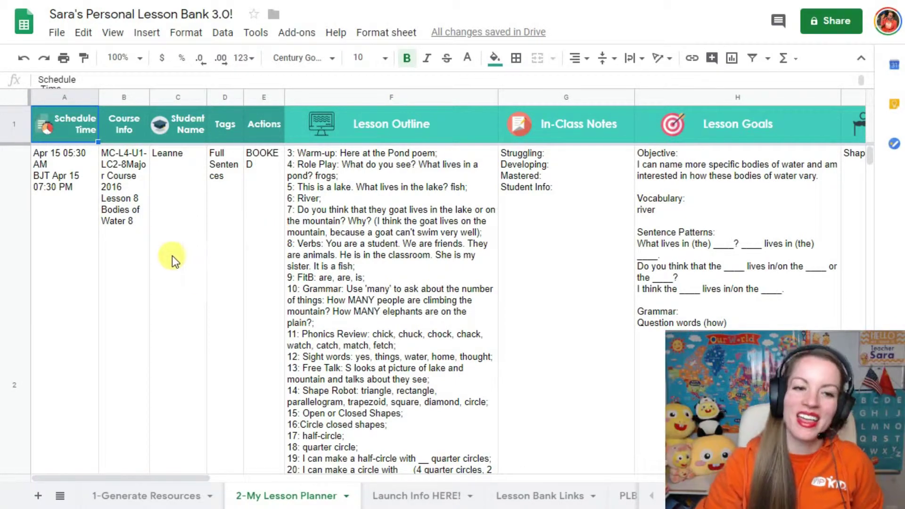
- Insert 10 blank rows above the Apr 15 05:30 AM lesson at row 2 of the lesson planner
{"action": "left_click", "coordinate": [16, 214]}
{"action": "scroll", "coordinate": [18, 214], "scroll_direction": "down", "scroll_amount": 8}
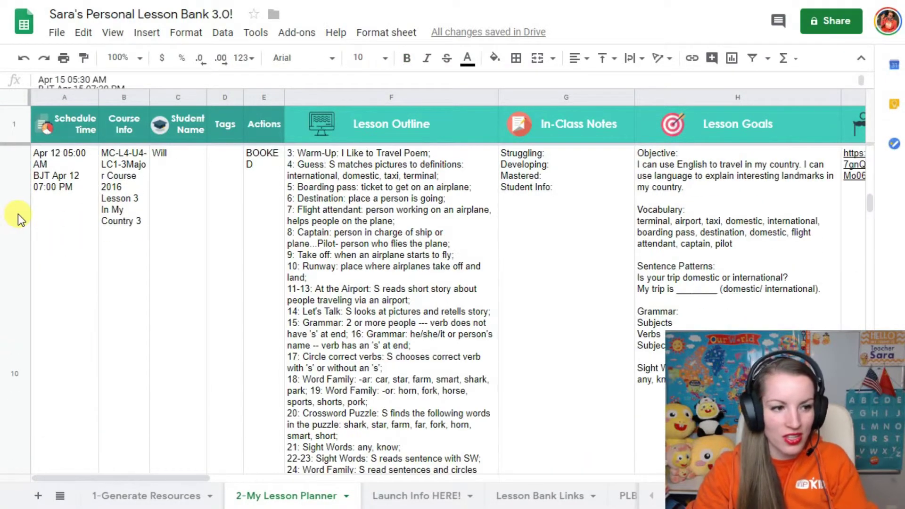
{"action": "scroll", "coordinate": [18, 214], "scroll_direction": "down", "scroll_amount": 1}
{"action": "left_click", "coordinate": [19, 220]}
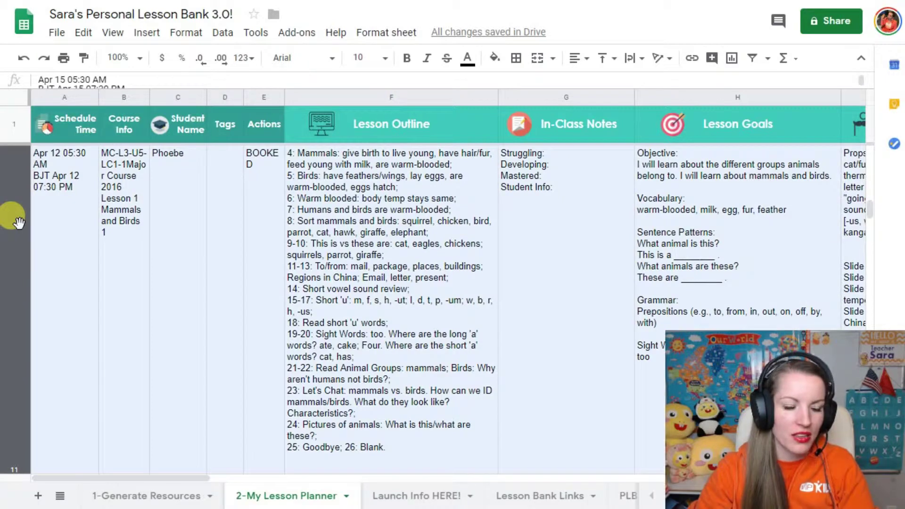
{"action": "right_click", "coordinate": [19, 221]}
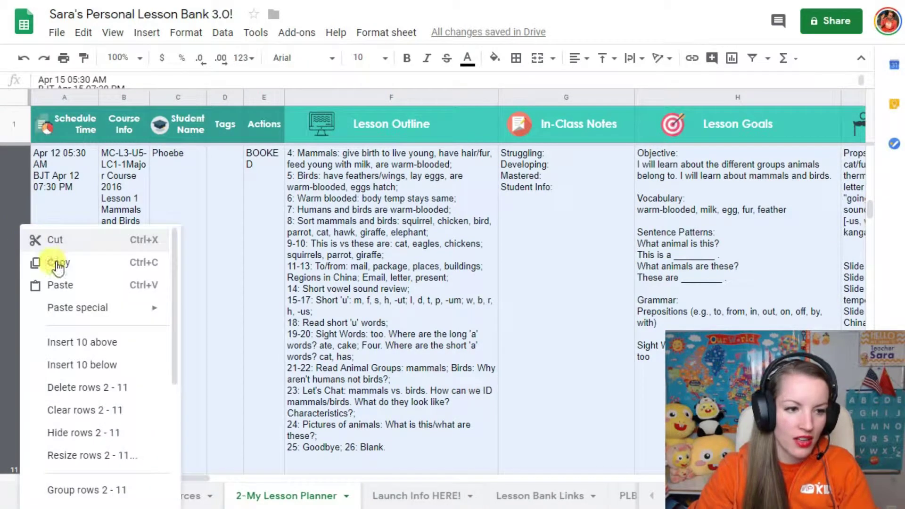
{"action": "left_click", "coordinate": [117, 342]}
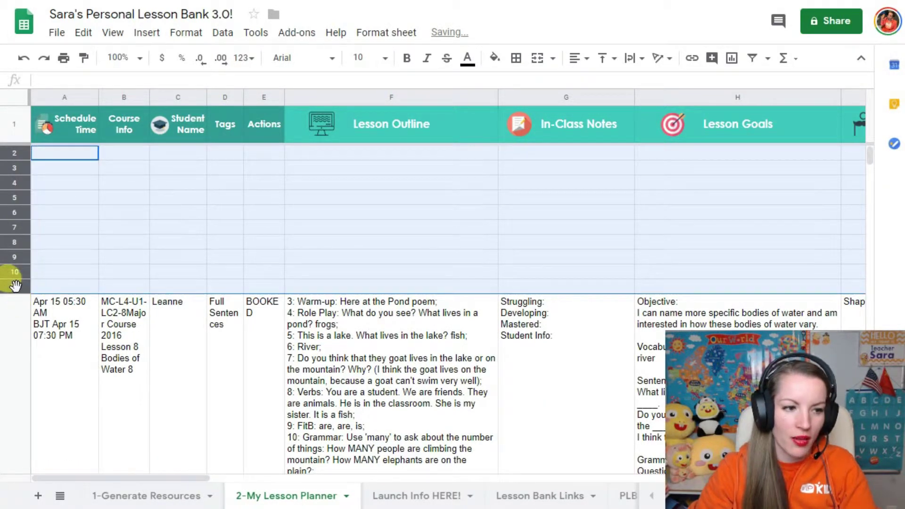
- Fill row 11 with light yellow as a divider above the Apr 15 lessons
{"action": "left_click", "coordinate": [68, 301]}
{"action": "left_click", "coordinate": [16, 287]}
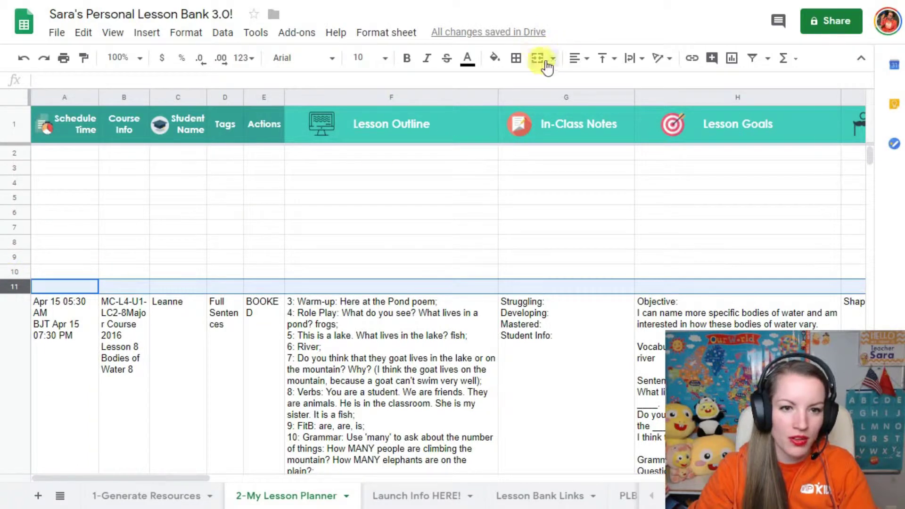
{"action": "left_click", "coordinate": [496, 58]}
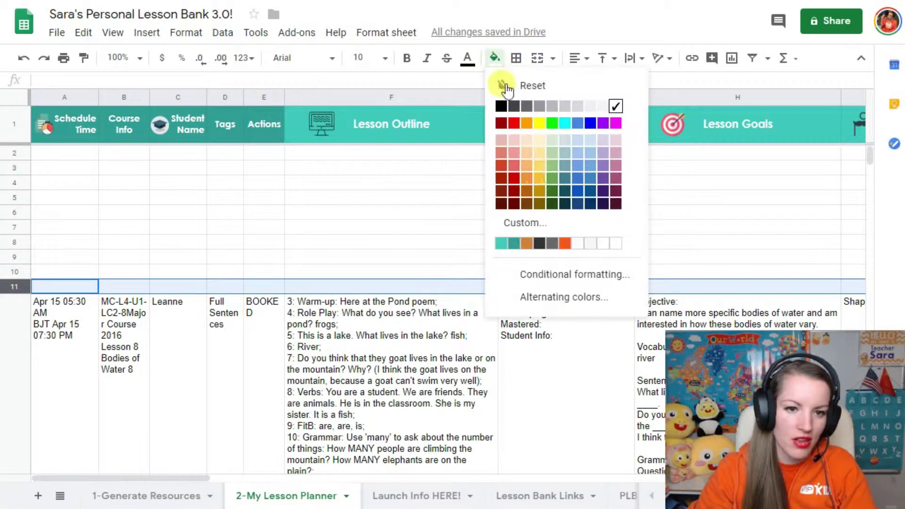
{"action": "left_click", "coordinate": [538, 141]}
{"action": "left_click", "coordinate": [428, 244]}
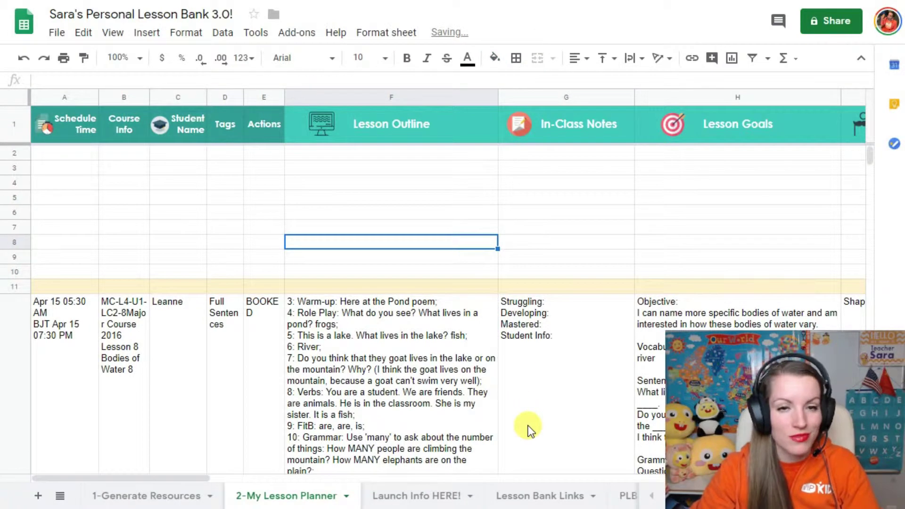
{"action": "left_click", "coordinate": [158, 200]}
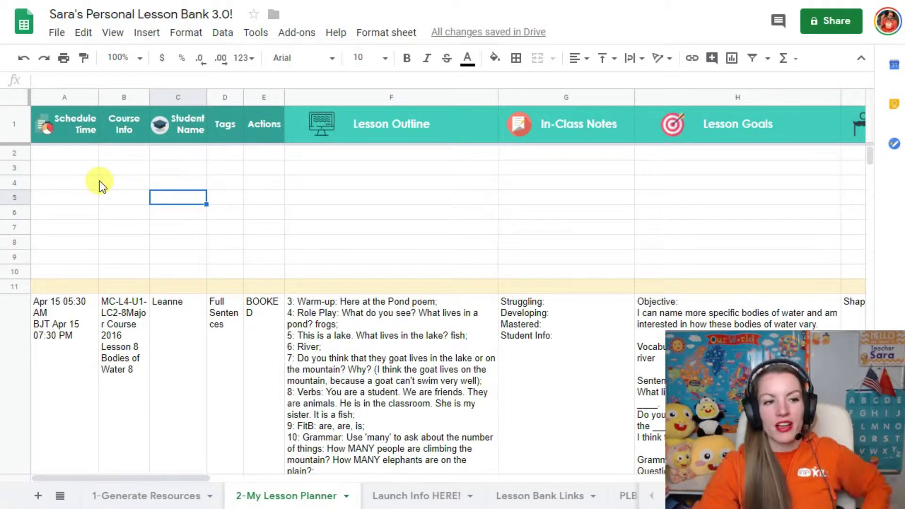
- Clear the contents of rows 4 through 19 on the 1-Generate Resources sheet
{"action": "left_click", "coordinate": [171, 502]}
{"action": "left_click", "coordinate": [142, 336]}
{"action": "left_click", "coordinate": [21, 271]}
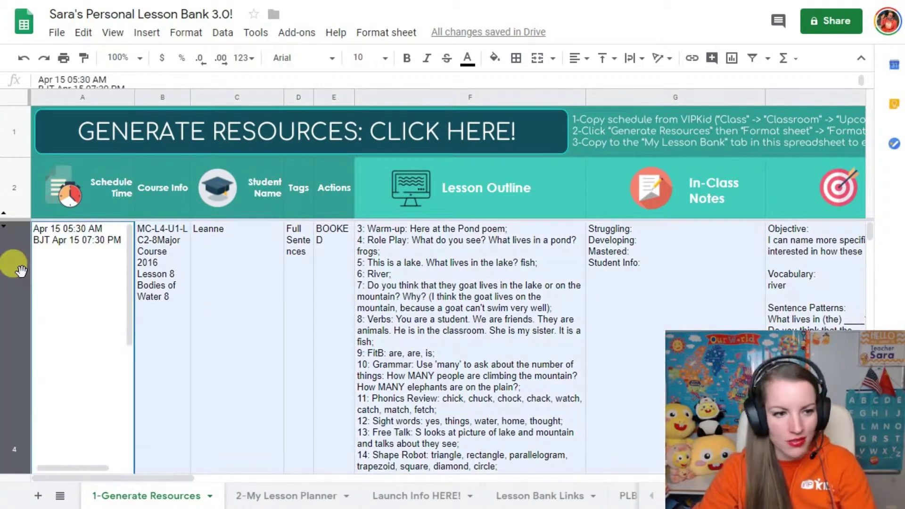
{"action": "scroll", "coordinate": [22, 273], "scroll_direction": "down", "scroll_amount": 5}
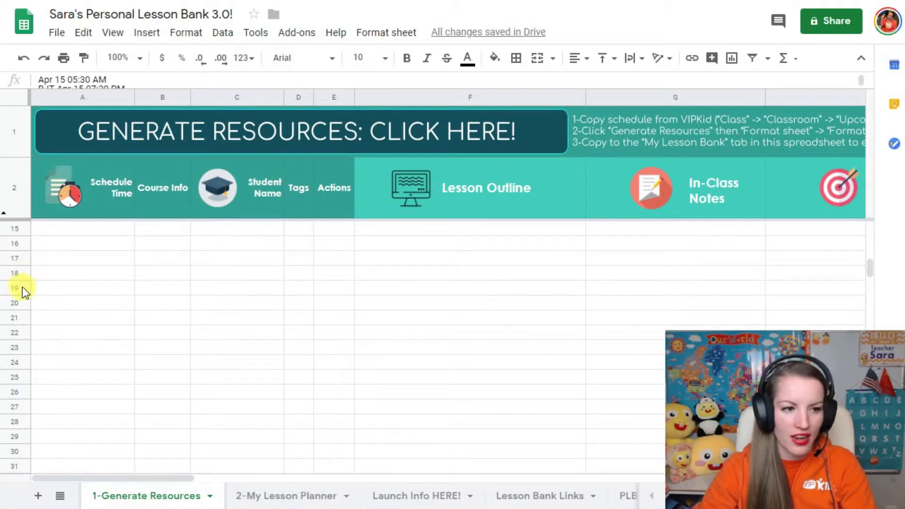
{"action": "left_click", "coordinate": [15, 288], "text": "shift"}
{"action": "scroll", "coordinate": [253, 277], "scroll_direction": "up", "scroll_amount": 5}
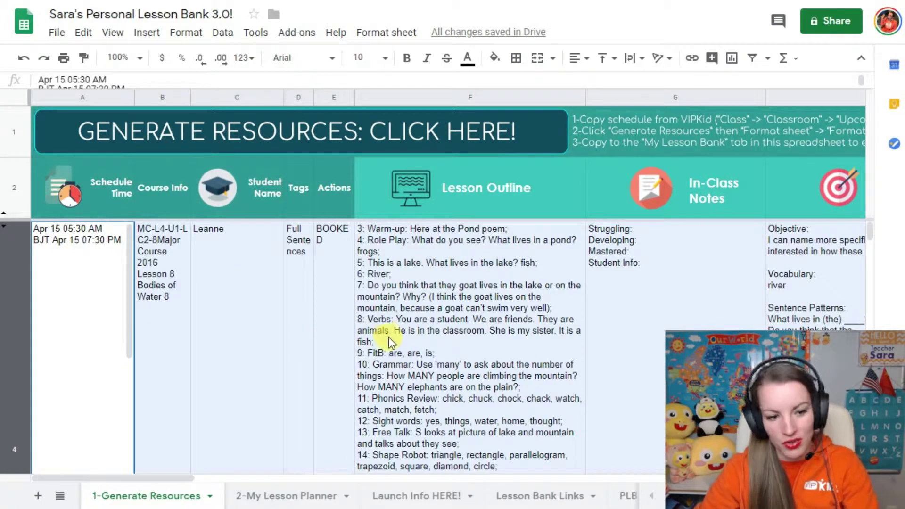
{"action": "key", "text": "Delete"}
{"action": "left_click", "coordinate": [382, 333]}
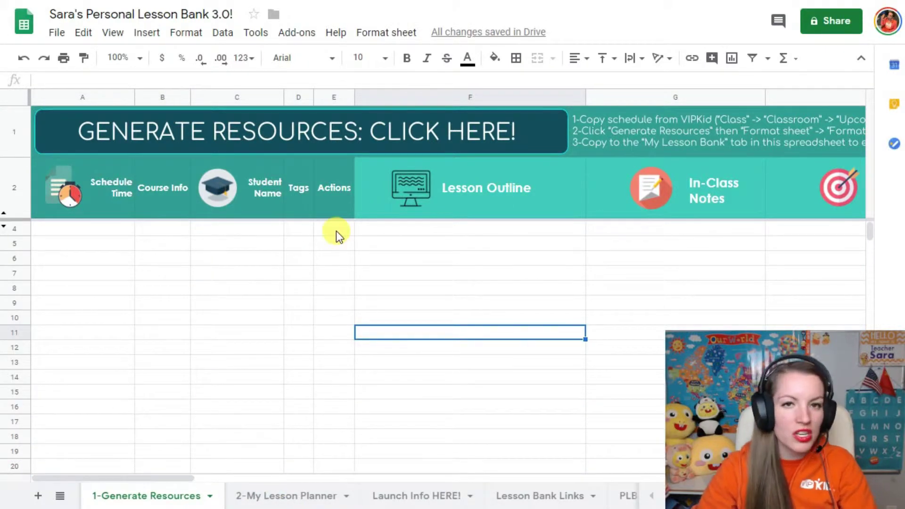
- Check the 2-My Lesson Planner sheet and read the setup instructions on the Launch Info HERE! sheet
{"action": "left_click", "coordinate": [287, 495]}
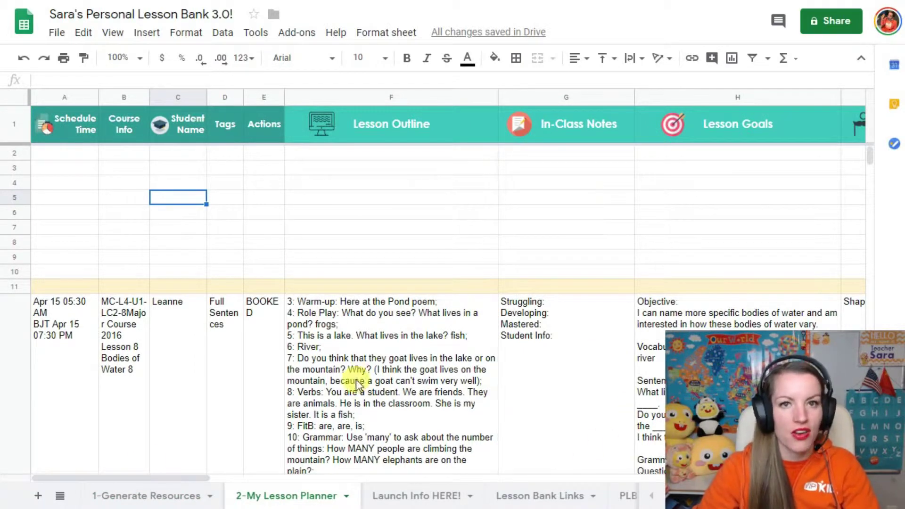
{"action": "left_click", "coordinate": [427, 496]}
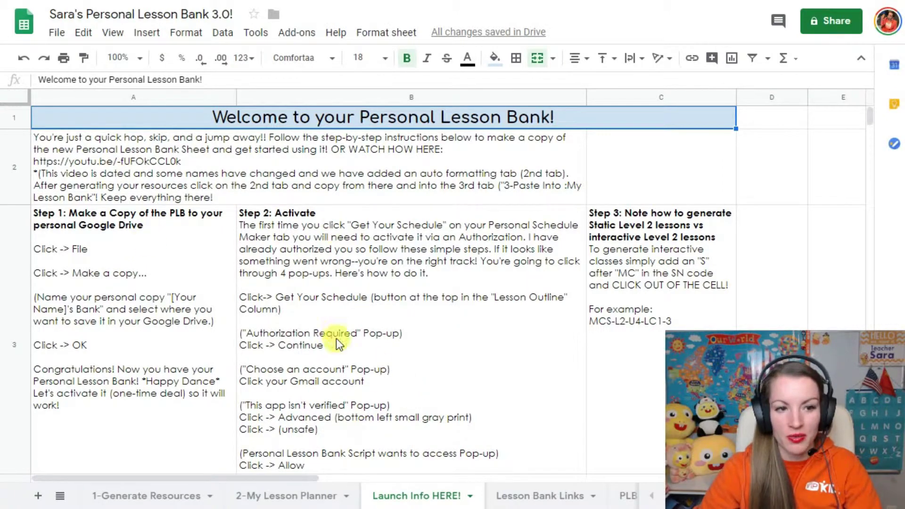
{"action": "scroll", "coordinate": [456, 356], "scroll_direction": "down", "scroll_amount": 5}
{"action": "scroll", "coordinate": [453, 349], "scroll_direction": "up", "scroll_amount": 5}
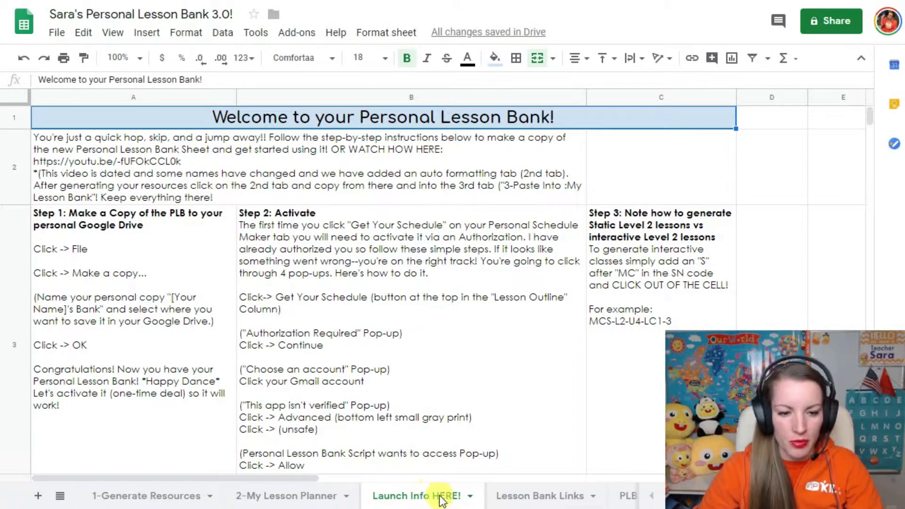
- Open the Lesson Bank Info Site from the Lesson Bank Links sheet and tour its payment, Collaborative Lesson Bank and Home pages
{"action": "left_click", "coordinate": [510, 493]}
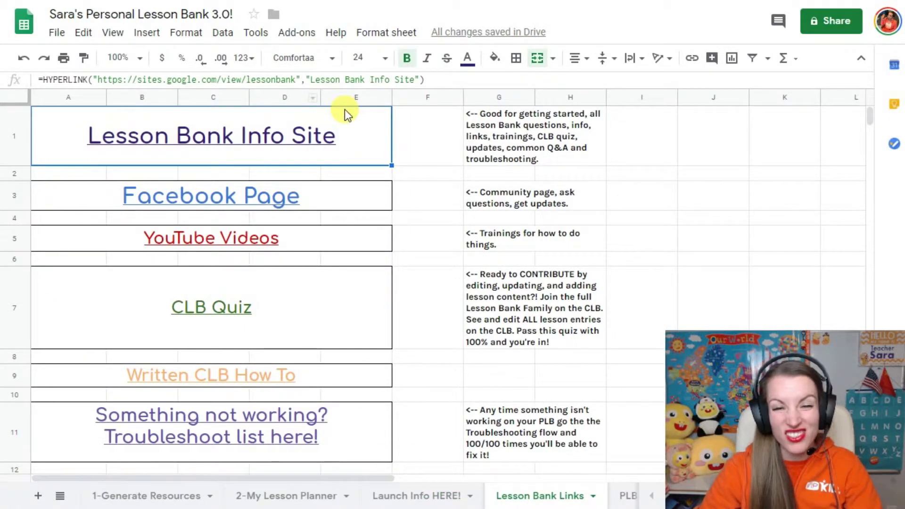
{"action": "left_click", "coordinate": [348, 119]}
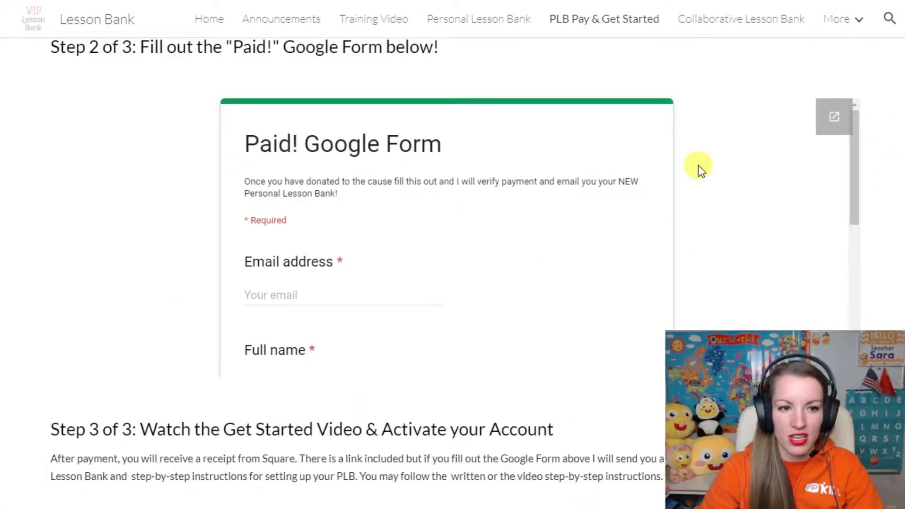
{"action": "scroll", "coordinate": [272, 327], "scroll_direction": "down", "scroll_amount": 4}
{"action": "scroll", "coordinate": [238, 286], "scroll_direction": "up", "scroll_amount": 4}
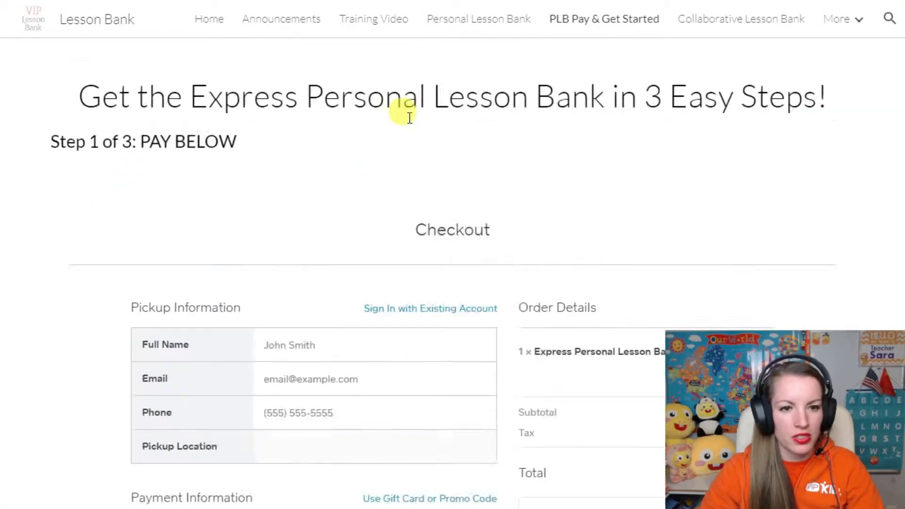
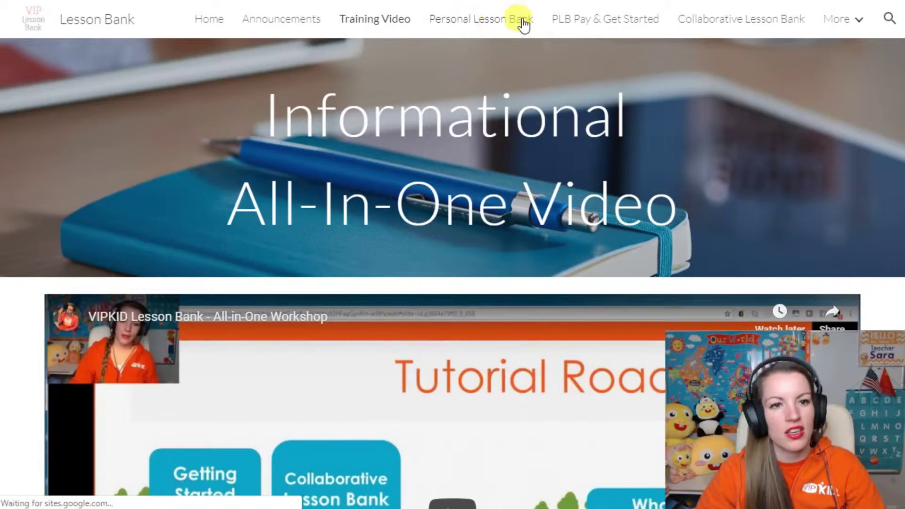
{"action": "left_click", "coordinate": [587, 21]}
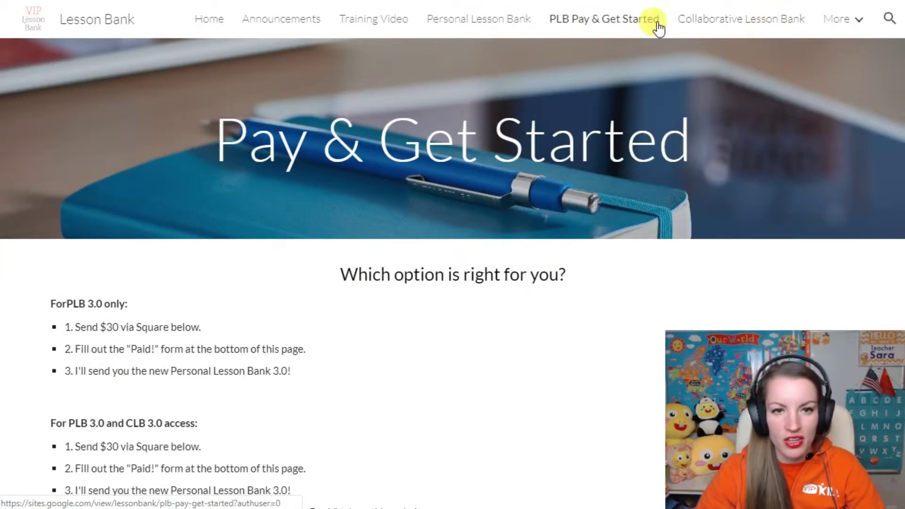
{"action": "left_click", "coordinate": [734, 20]}
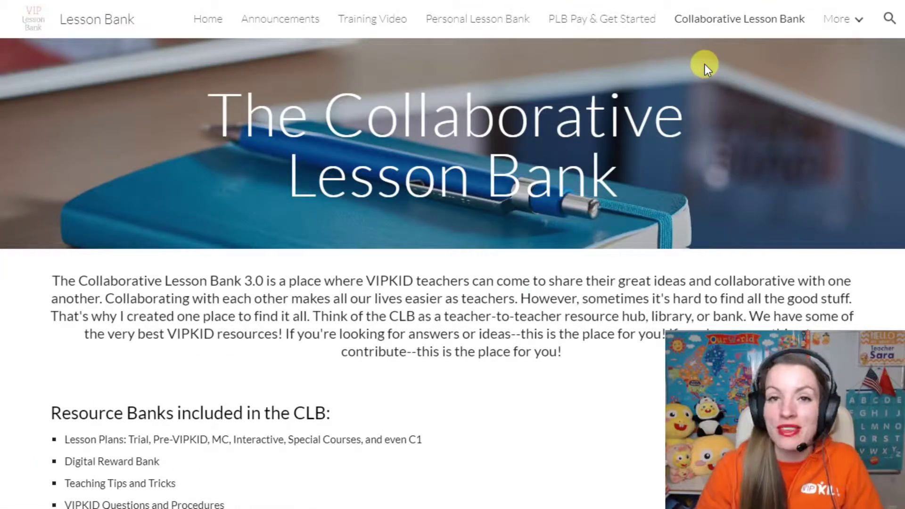
{"action": "left_click", "coordinate": [212, 26]}
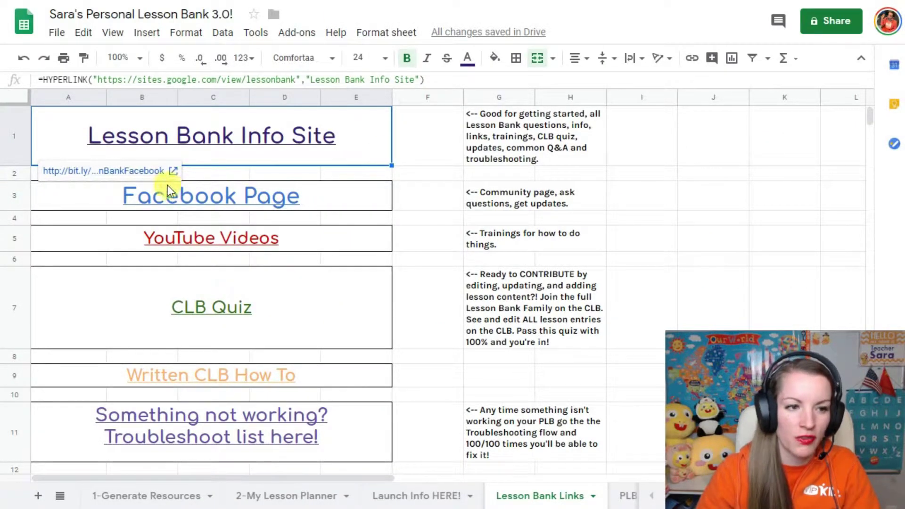
- Open the Facebook Page link from the Lesson Bank Links sheet and look over the group's announcements and members
{"action": "left_click", "coordinate": [143, 170]}
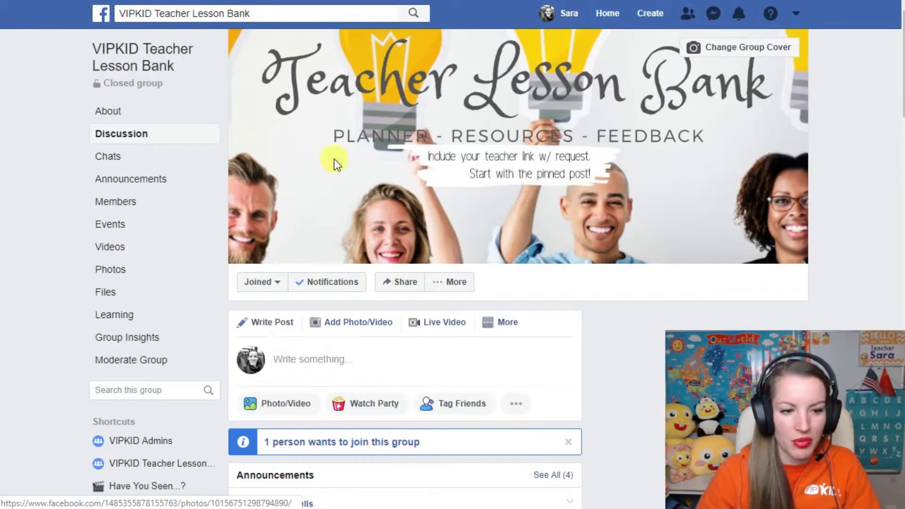
{"action": "scroll", "coordinate": [637, 175], "scroll_direction": "down", "scroll_amount": 5}
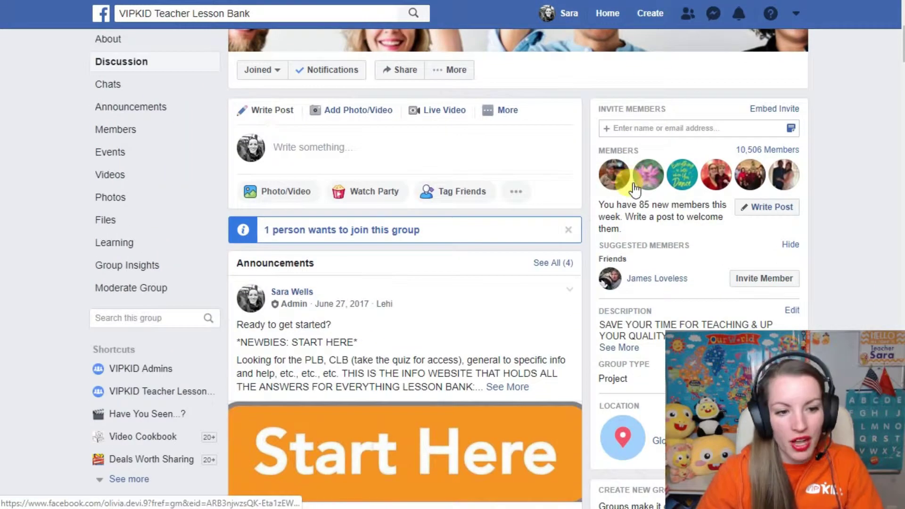
{"action": "mouse_move", "coordinate": [621, 169]}
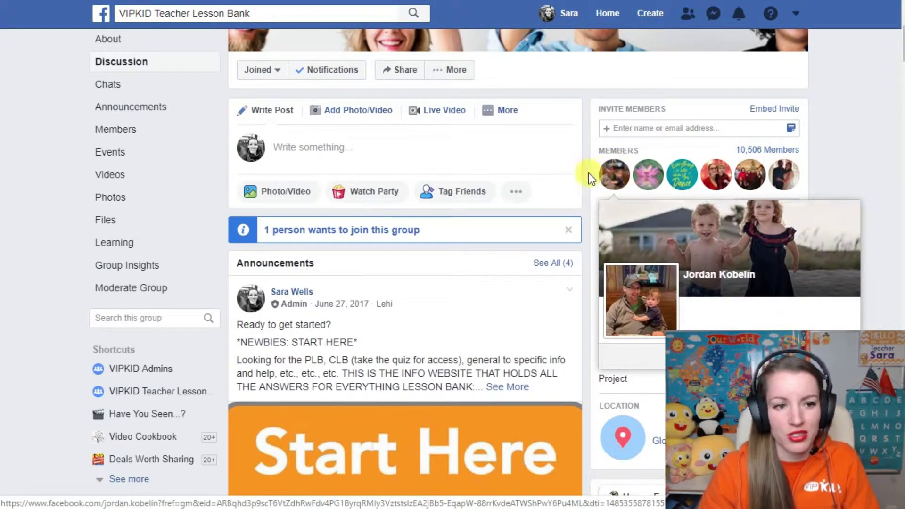
{"action": "scroll", "coordinate": [541, 240], "scroll_direction": "up", "scroll_amount": 5}
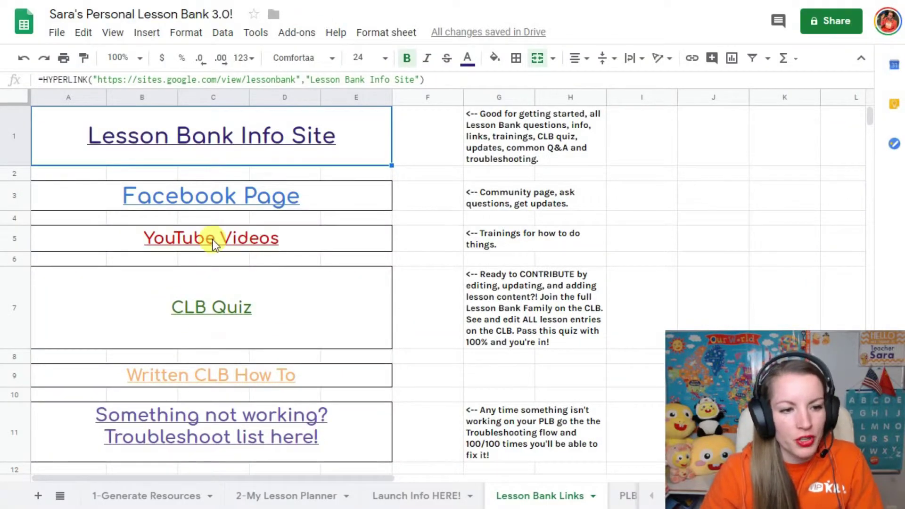
- Preview the YouTube Videos, CLB Quiz, Written CLB How To and troubleshooting links on the Lesson Bank Links sheet
{"action": "mouse_move", "coordinate": [217, 241]}
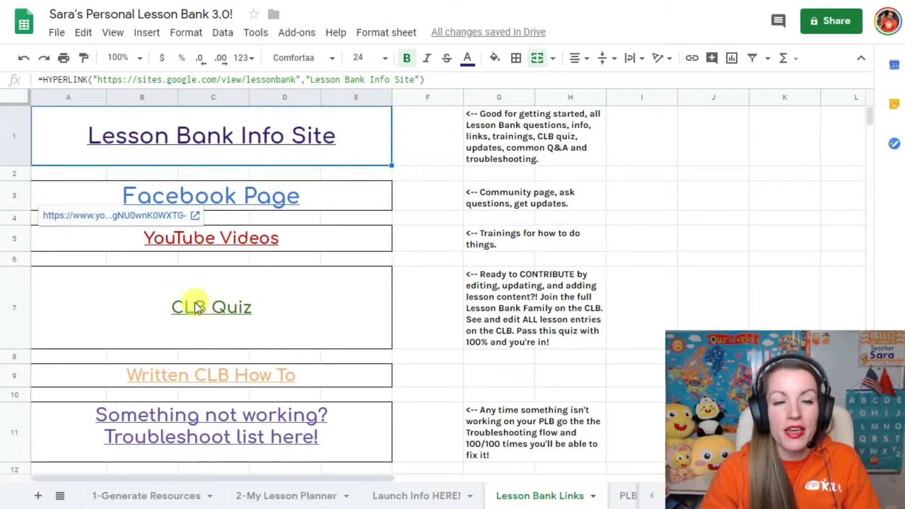
{"action": "mouse_move", "coordinate": [190, 296]}
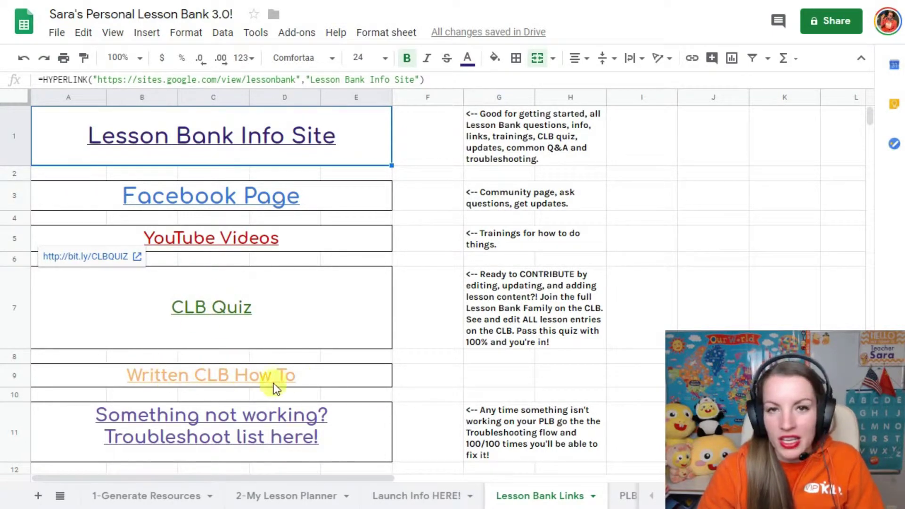
{"action": "mouse_move", "coordinate": [286, 388]}
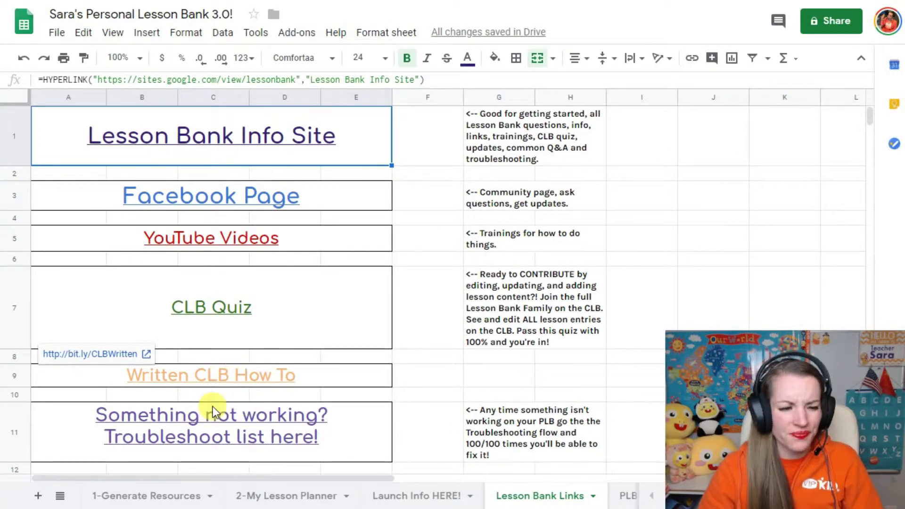
{"action": "mouse_move", "coordinate": [211, 406]}
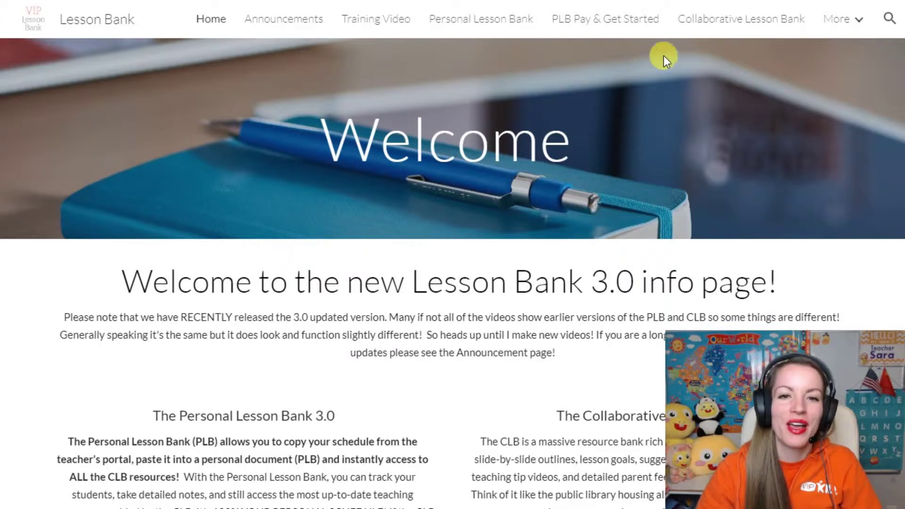
- Open the Troubleshooting page of the Lesson Bank info site and skim its steps
{"action": "left_click", "coordinate": [843, 20]}
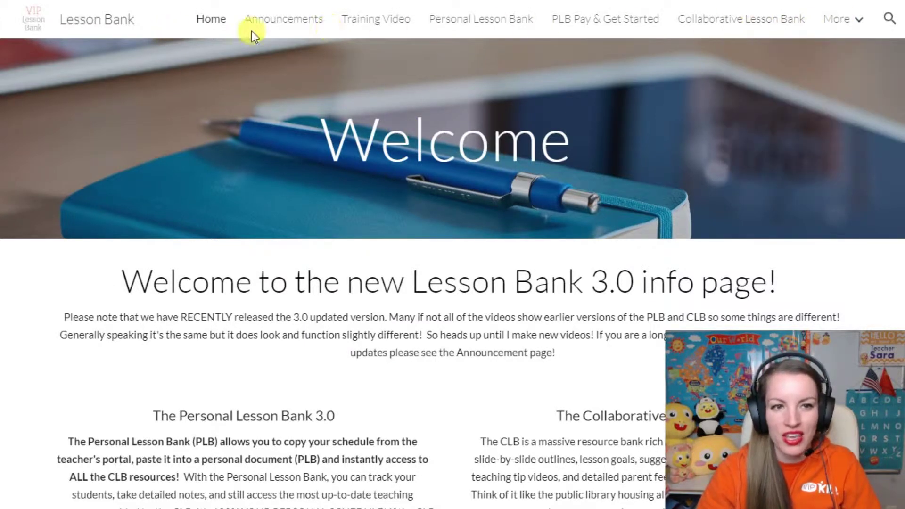
{"action": "left_click", "coordinate": [839, 19]}
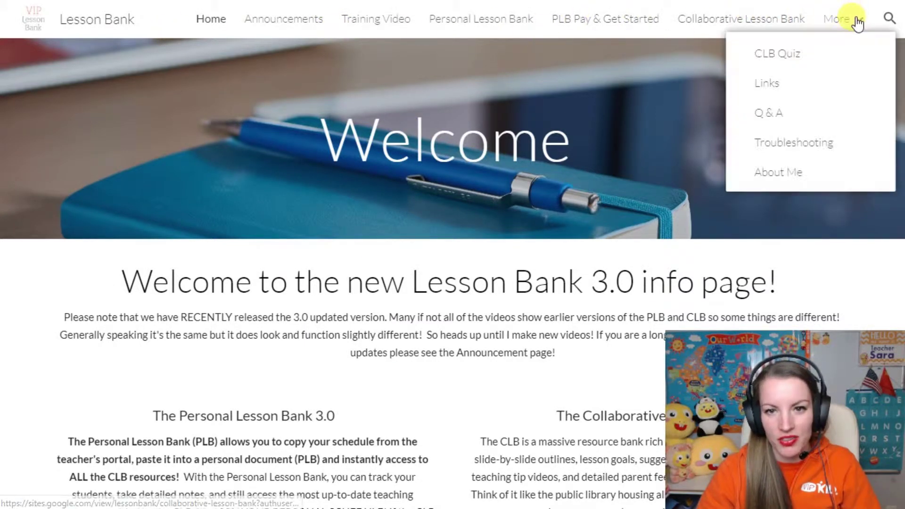
{"action": "left_click", "coordinate": [814, 143]}
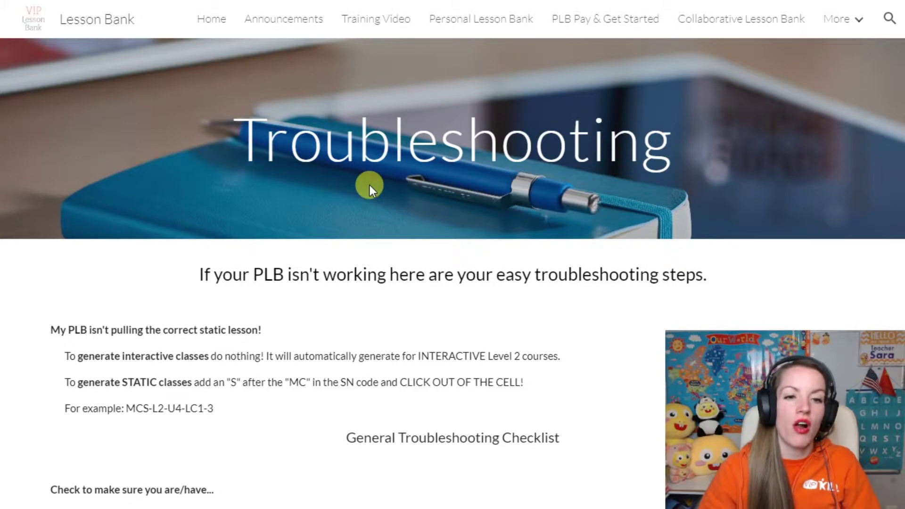
{"action": "scroll", "coordinate": [369, 184], "scroll_direction": "down", "scroll_amount": 7}
{"action": "scroll", "coordinate": [369, 190], "scroll_direction": "down", "scroll_amount": 1}
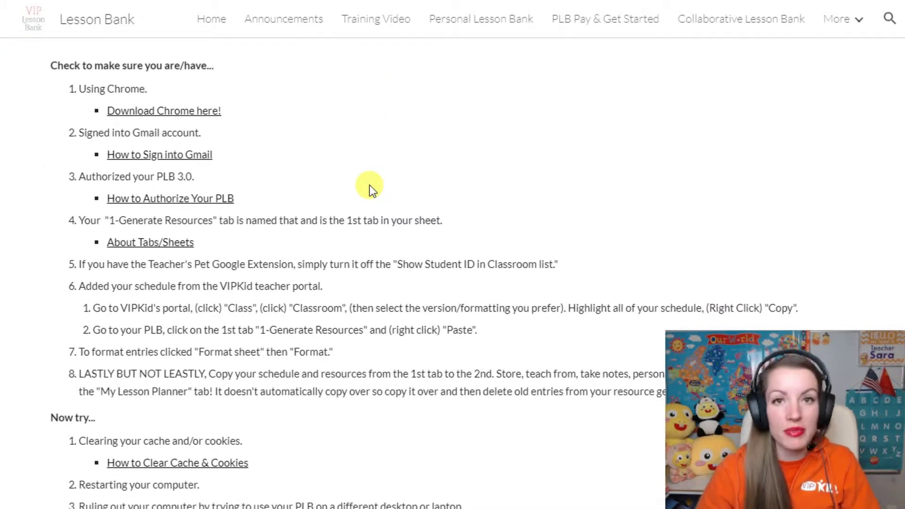
{"action": "scroll", "coordinate": [369, 189], "scroll_direction": "down", "scroll_amount": 10}
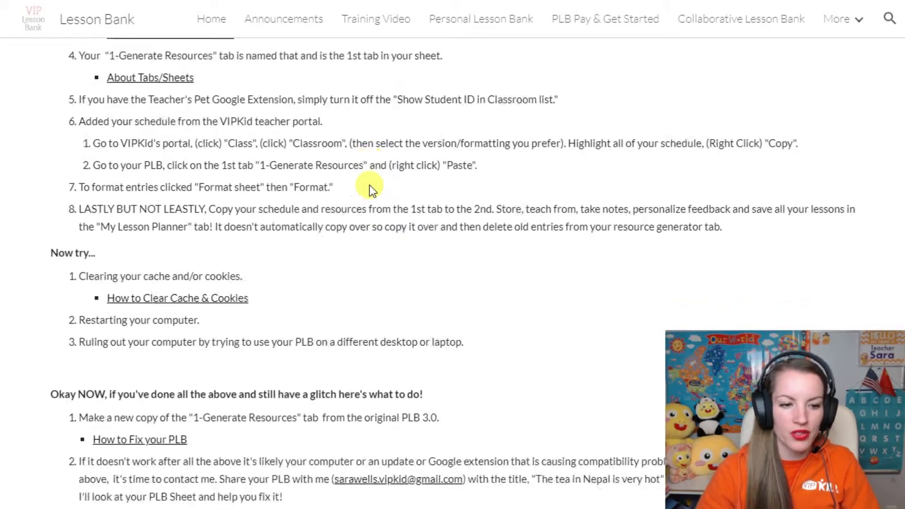
{"action": "scroll", "coordinate": [392, 195], "scroll_direction": "up", "scroll_amount": 18}
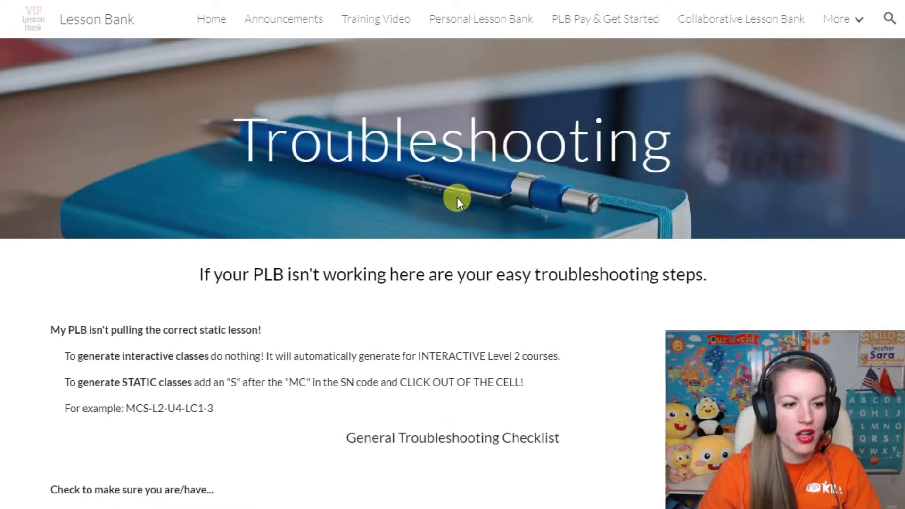
- Read the General Troubleshooting Checklist, CLB Troubleshooting and When to Contact Me sections, and close the info site
{"action": "scroll", "coordinate": [456, 198], "scroll_direction": "down", "scroll_amount": 3}
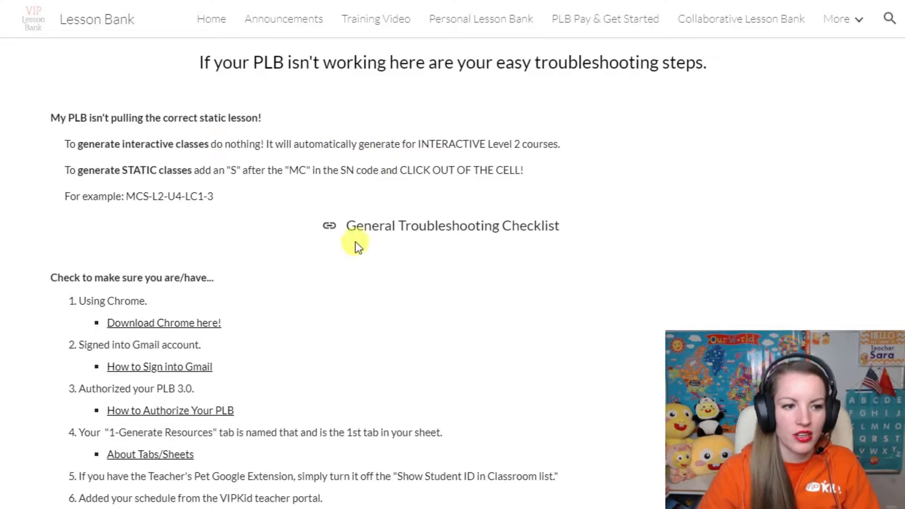
{"action": "scroll", "coordinate": [286, 284], "scroll_direction": "down", "scroll_amount": 3}
{"action": "scroll", "coordinate": [285, 281], "scroll_direction": "down", "scroll_amount": 2}
{"action": "scroll", "coordinate": [329, 269], "scroll_direction": "up", "scroll_amount": 2}
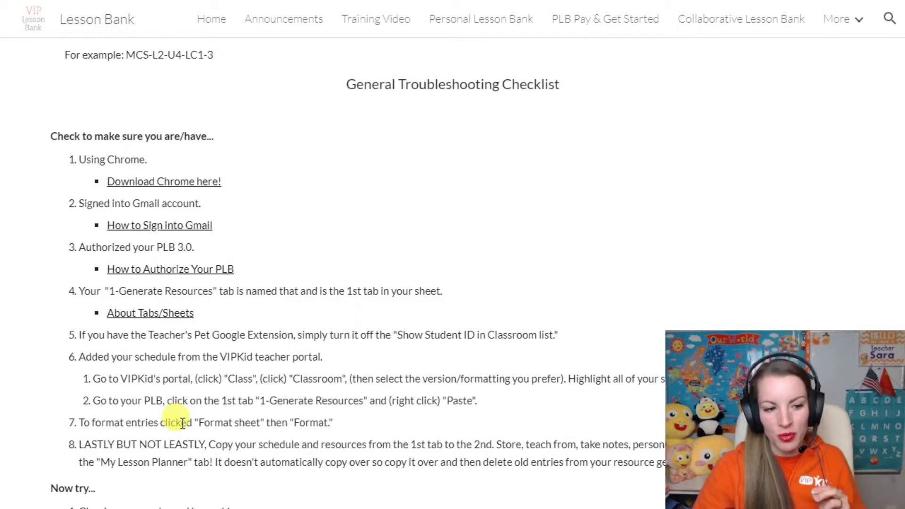
{"action": "scroll", "coordinate": [147, 196], "scroll_direction": "down", "scroll_amount": 7}
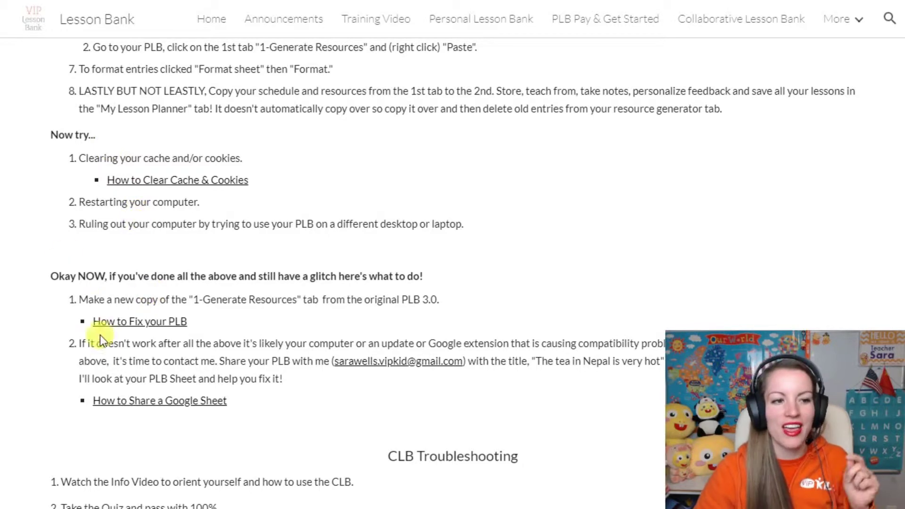
{"action": "scroll", "coordinate": [170, 381], "scroll_direction": "down", "scroll_amount": 3}
{"action": "scroll", "coordinate": [157, 265], "scroll_direction": "down", "scroll_amount": 4}
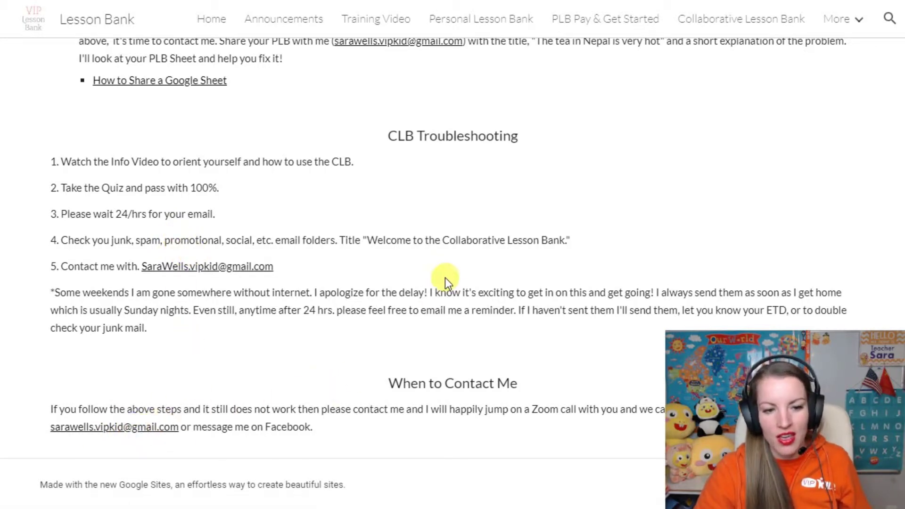
{"action": "scroll", "coordinate": [446, 271], "scroll_direction": "up", "scroll_amount": 10}
{"action": "scroll", "coordinate": [459, 241], "scroll_direction": "up", "scroll_amount": 8}
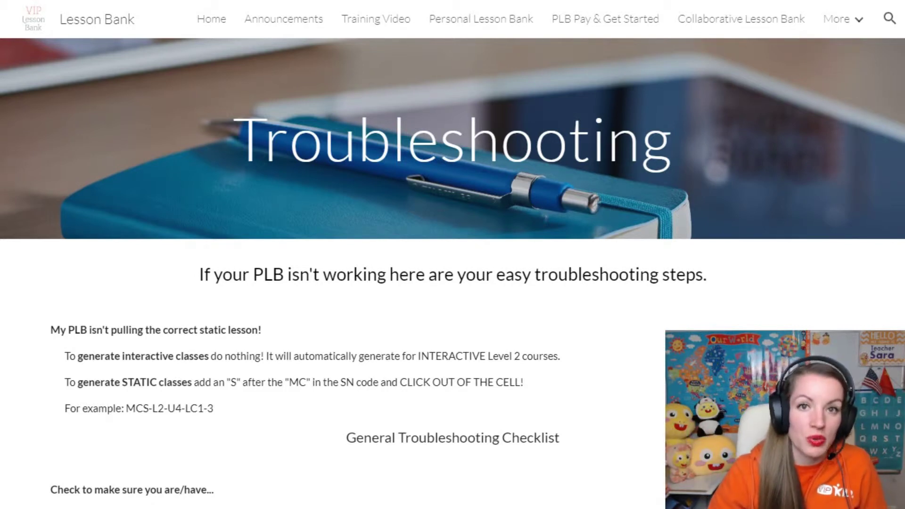
{"action": "key", "text": "ctrl+w"}
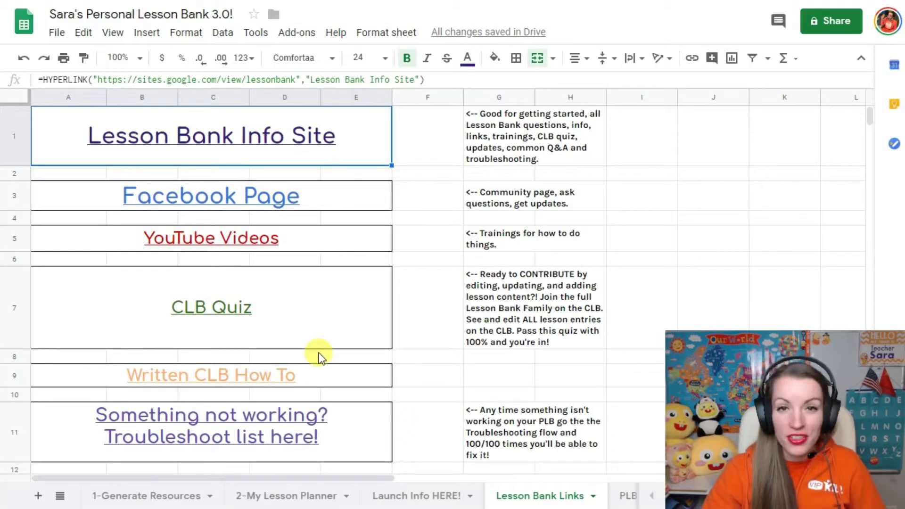
- Open the PLB Info sheet to review the schedule steps, static Level 2 note and keyboard shortcuts
{"action": "scroll", "coordinate": [274, 361], "scroll_direction": "right", "scroll_amount": 5}
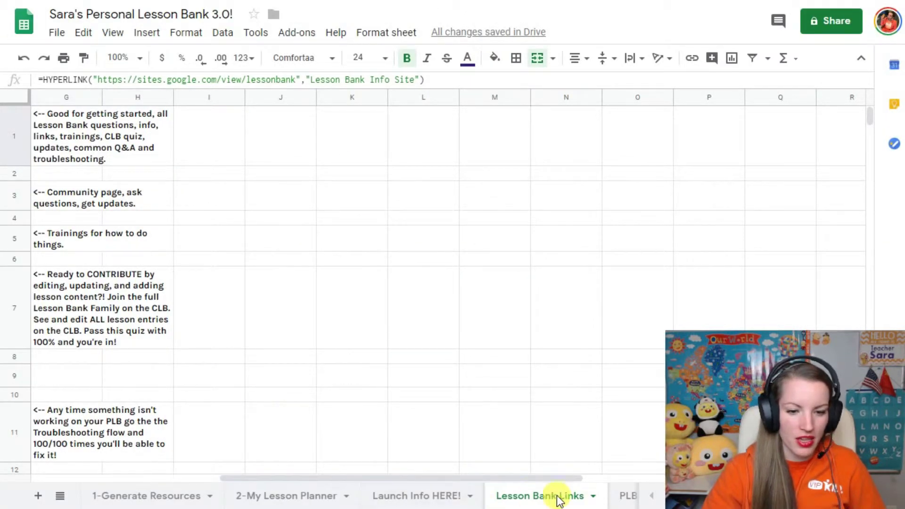
{"action": "left_click_drag", "start_coordinate": [771, 442], "coordinate": [770, 275]}
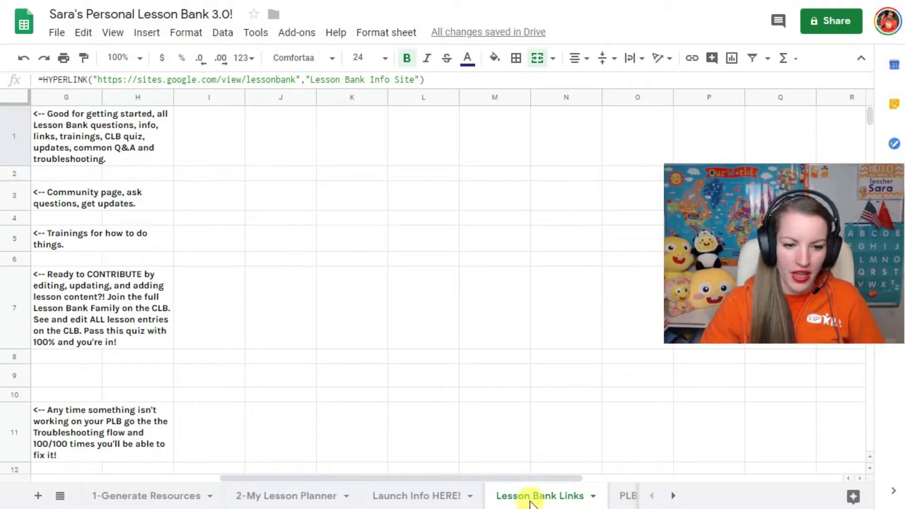
{"action": "mouse_move", "coordinate": [529, 496]}
{"action": "left_mouse_down"}
{"action": "mouse_move", "coordinate": [487, 497]}
{"action": "mouse_move", "coordinate": [533, 498]}
{"action": "left_mouse_up"}
{"action": "left_click", "coordinate": [671, 496]}
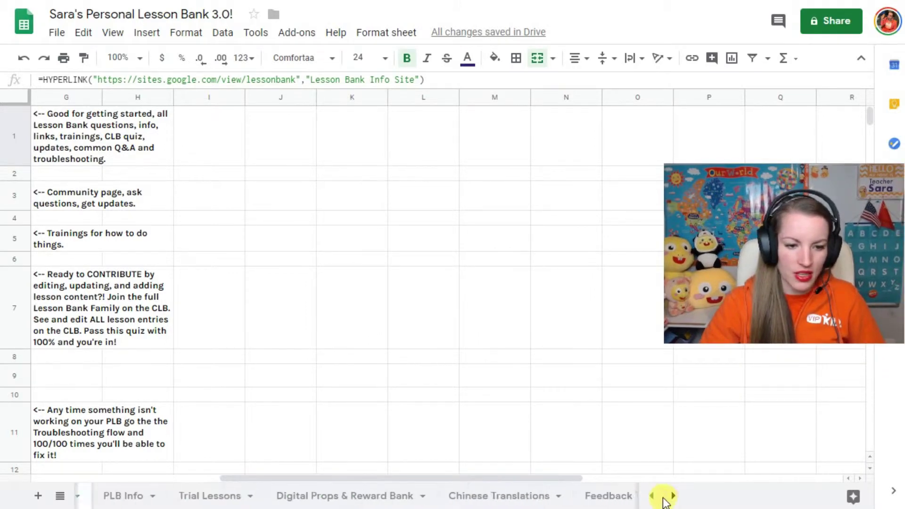
{"action": "left_click", "coordinate": [99, 495]}
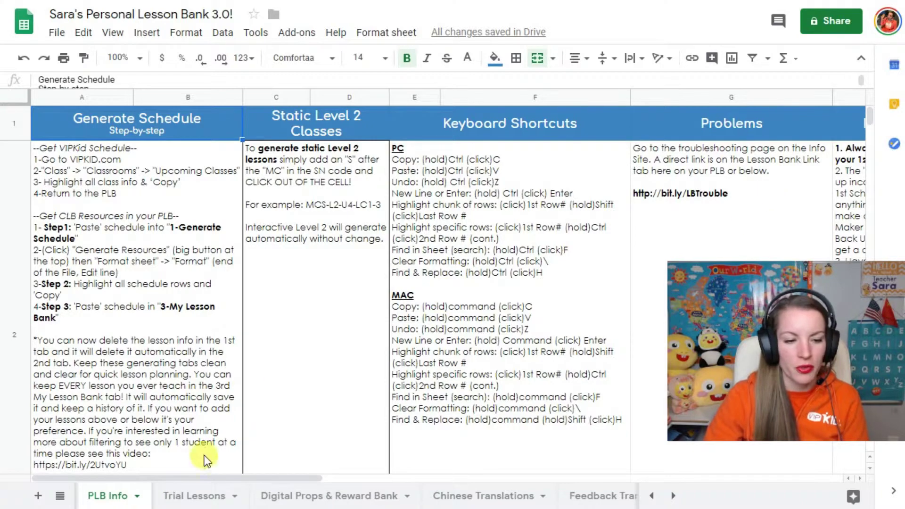
- Open the Trial Lessons sheet and browse its lesson entries, from the MC 3.0 trials to the Old Format Trial lessons
{"action": "left_click", "coordinate": [193, 498]}
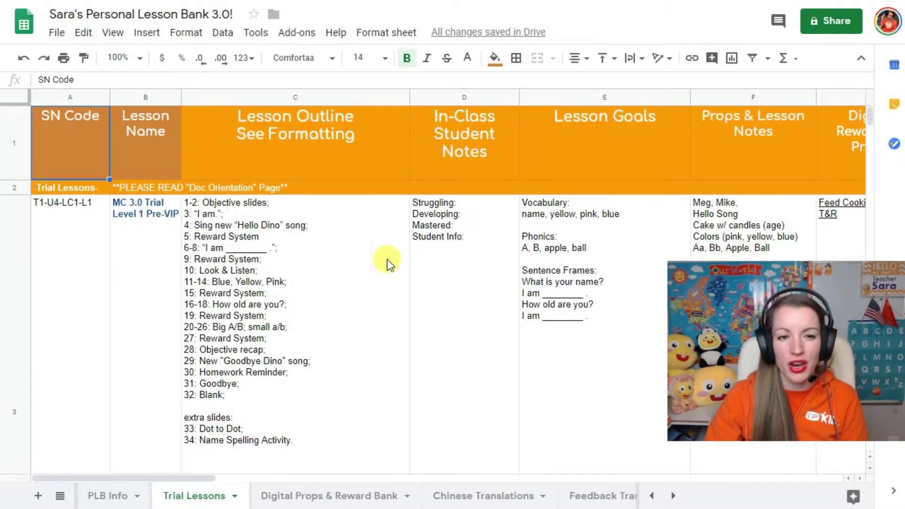
{"action": "scroll", "coordinate": [429, 263], "scroll_direction": "down", "scroll_amount": 20}
{"action": "scroll", "coordinate": [322, 294], "scroll_direction": "down", "scroll_amount": 5}
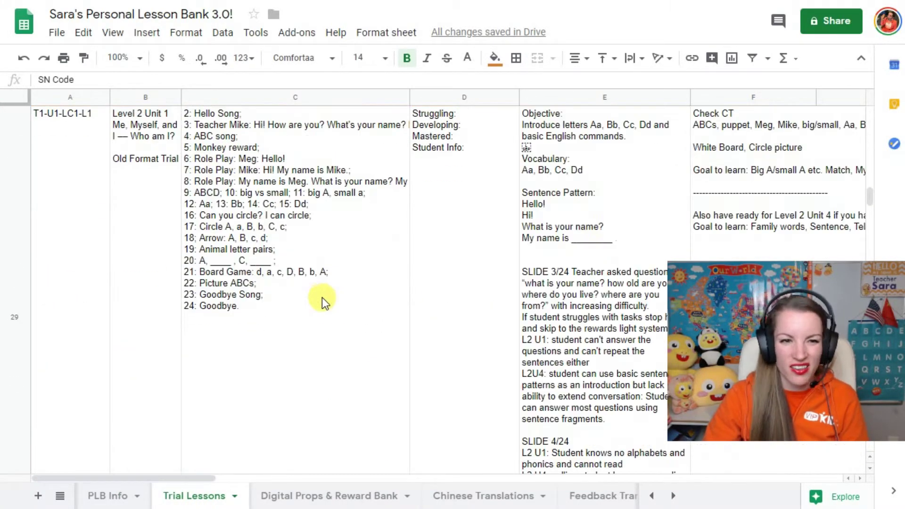
{"action": "scroll", "coordinate": [329, 308], "scroll_direction": "down", "scroll_amount": 5}
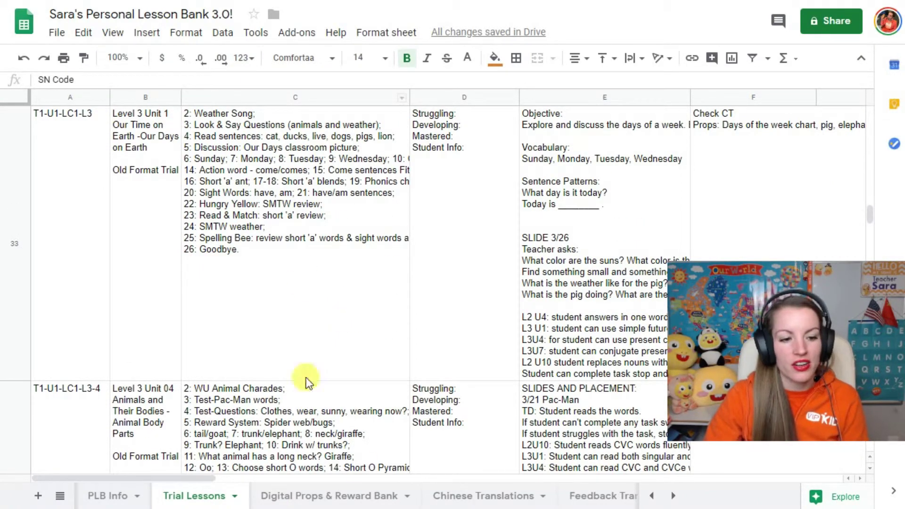
{"action": "scroll", "coordinate": [307, 315], "scroll_direction": "up", "scroll_amount": 10}
{"action": "scroll", "coordinate": [323, 297], "scroll_direction": "up", "scroll_amount": 10}
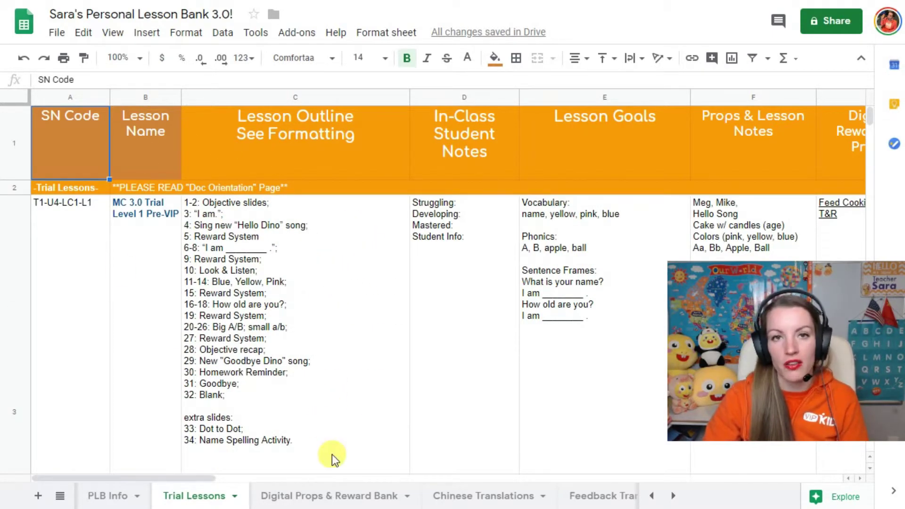
- Open the Digital Props & Reward Bank sheet and browse its topic links across to the Link 7 column
{"action": "left_click", "coordinate": [345, 501]}
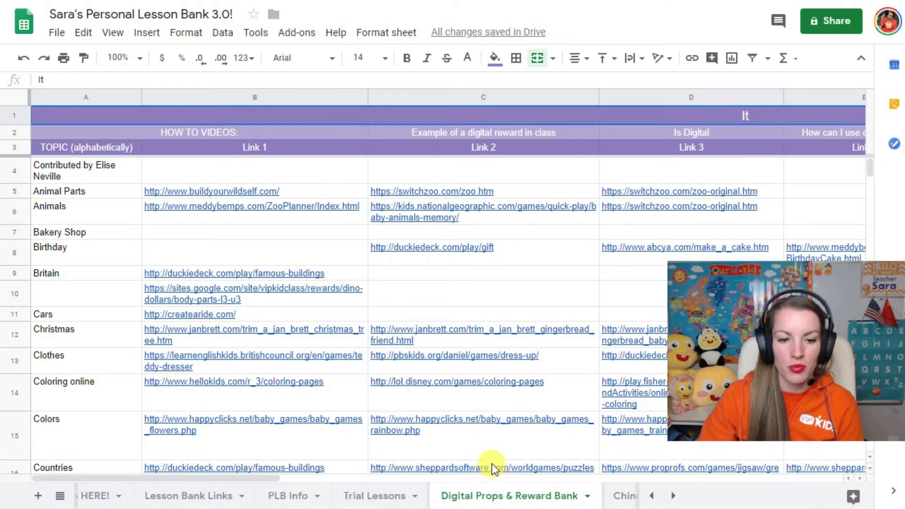
{"action": "scroll", "coordinate": [491, 463], "scroll_direction": "right", "scroll_amount": 5}
{"action": "scroll", "coordinate": [525, 488], "scroll_direction": "right", "scroll_amount": 3}
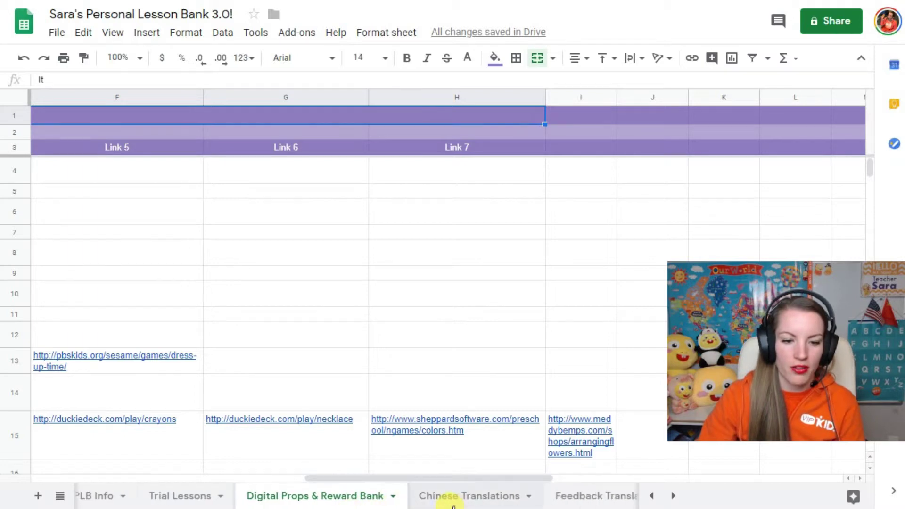
- View the Chinese Translations sheet and the Feedback Translation Tips sheet from its first column
{"action": "left_click", "coordinate": [454, 500]}
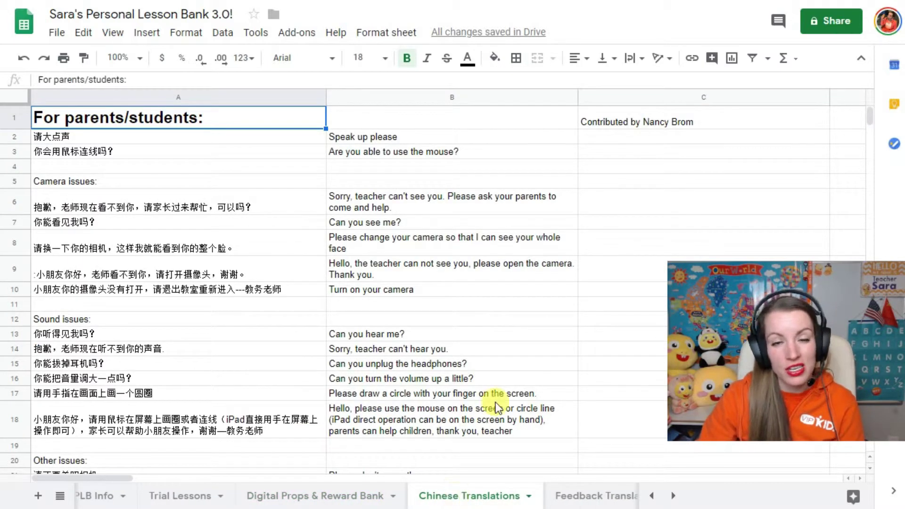
{"action": "left_click", "coordinate": [581, 494]}
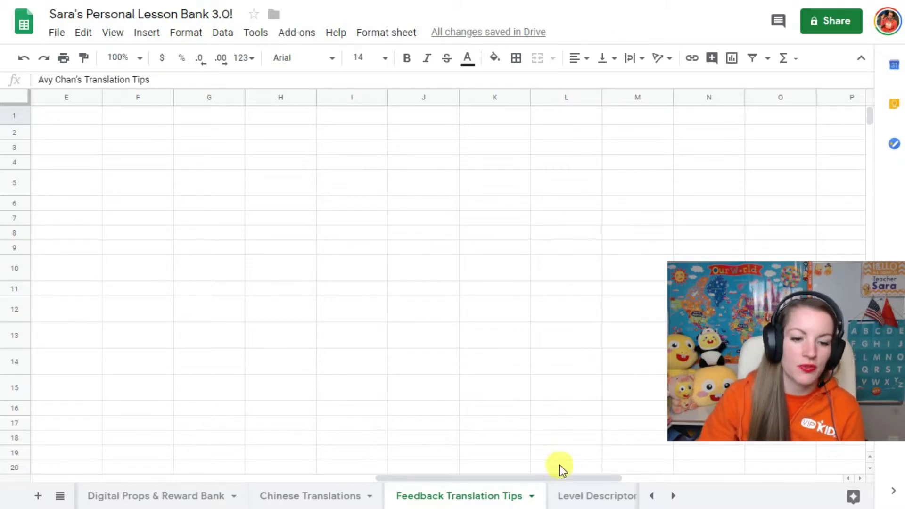
{"action": "scroll", "coordinate": [436, 440], "scroll_direction": "left", "scroll_amount": 5}
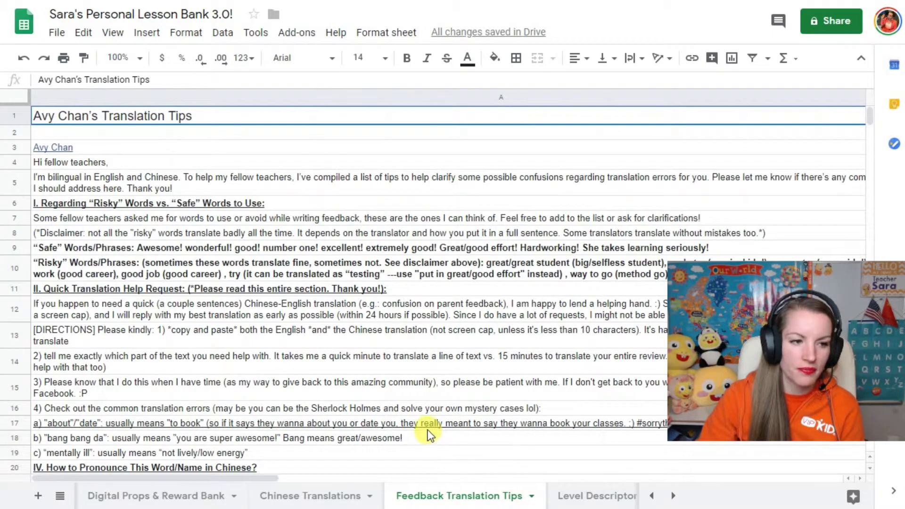
- View the Level Descriptors sheet and return to the 1-Generate Resources sheet
{"action": "left_click", "coordinate": [597, 503]}
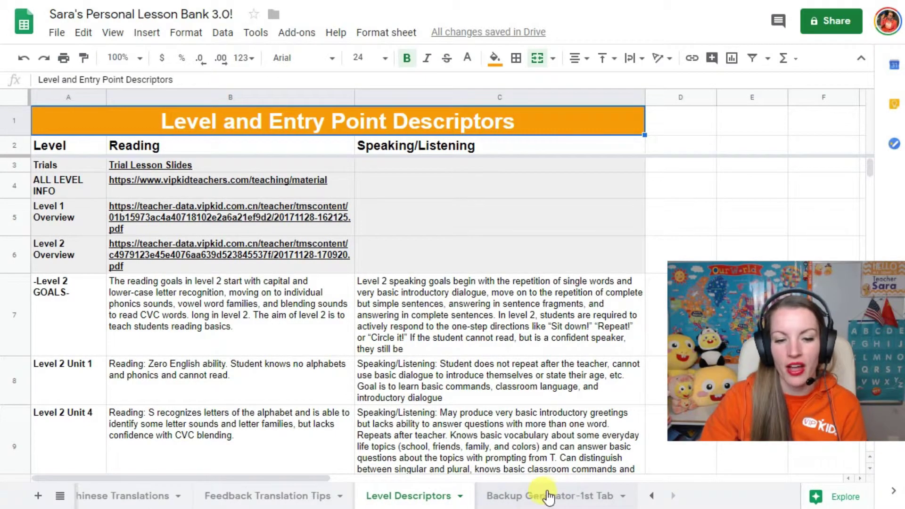
{"action": "scroll", "coordinate": [547, 495], "scroll_direction": "up", "scroll_amount": 10}
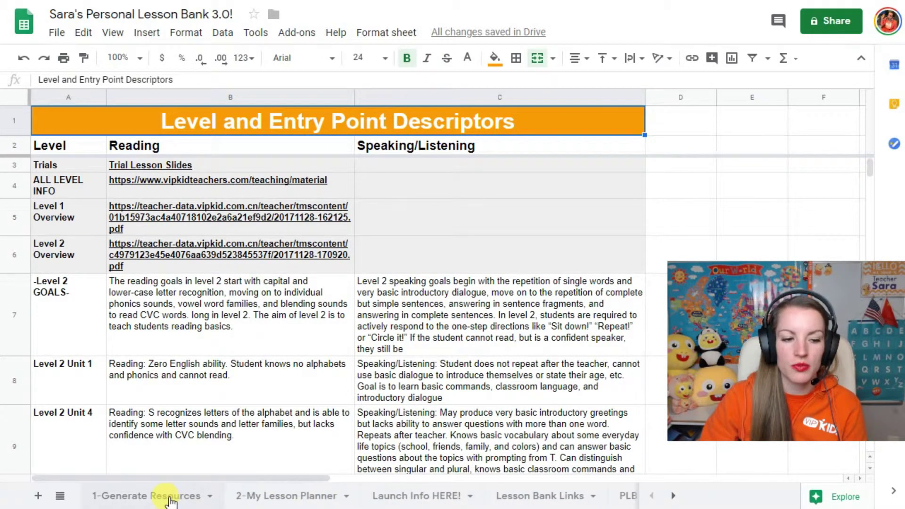
{"action": "left_click", "coordinate": [170, 497]}
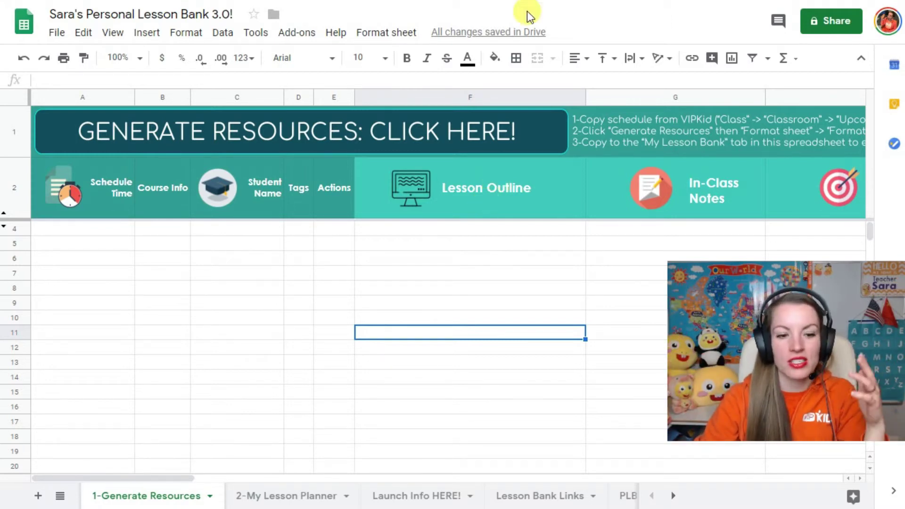
- Open the Lesson Bank Info Site from its link on the Lesson Bank Links sheet
{"action": "left_click", "coordinate": [554, 495]}
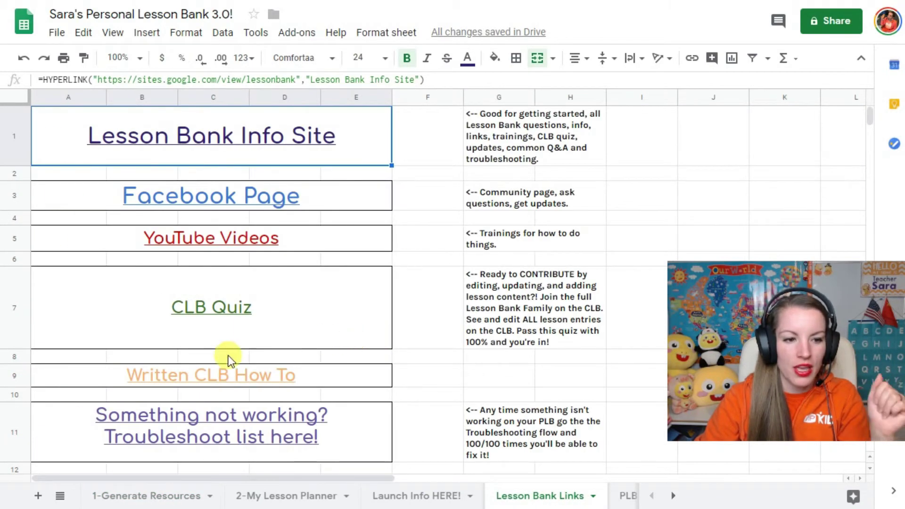
{"action": "mouse_move", "coordinate": [201, 140]}
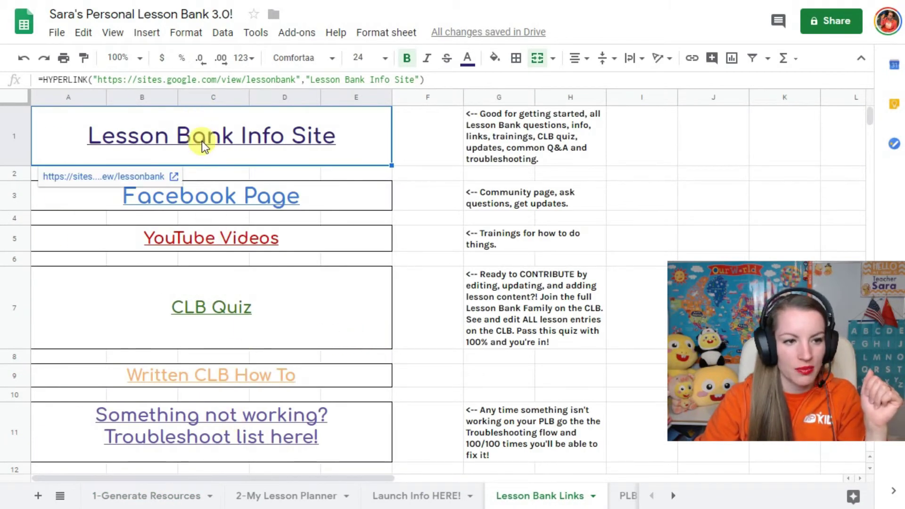
{"action": "left_click", "coordinate": [168, 174]}
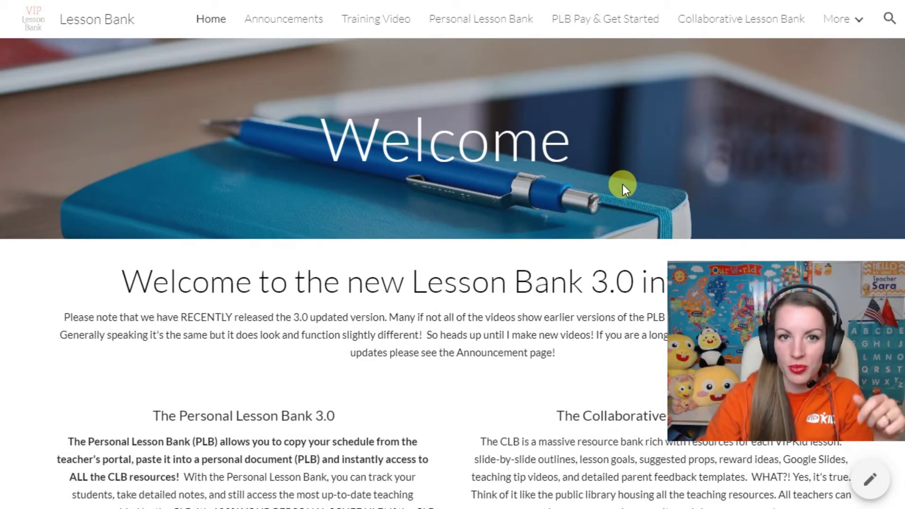
- Open the info site's Troubleshooting page and review it through to the When to Contact Me section
{"action": "left_click", "coordinate": [839, 19]}
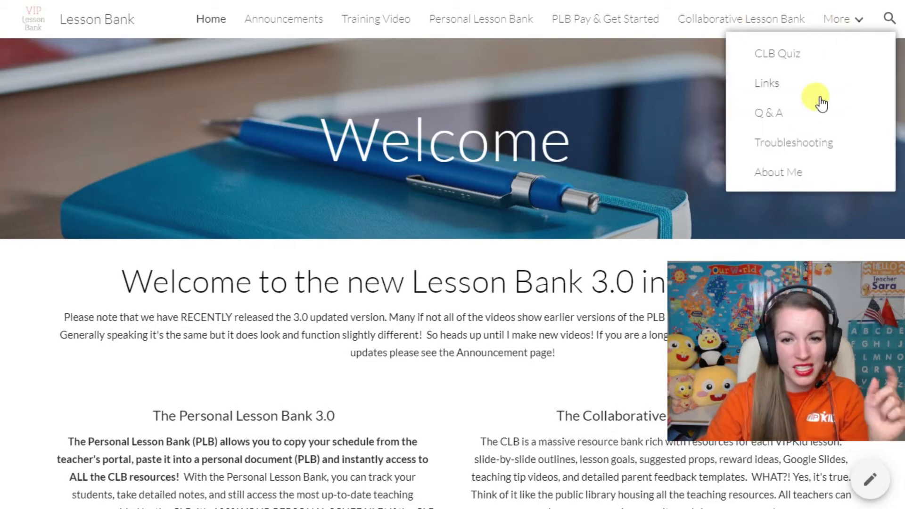
{"action": "left_click", "coordinate": [807, 144]}
{"action": "scroll", "coordinate": [389, 241], "scroll_direction": "down", "scroll_amount": 12}
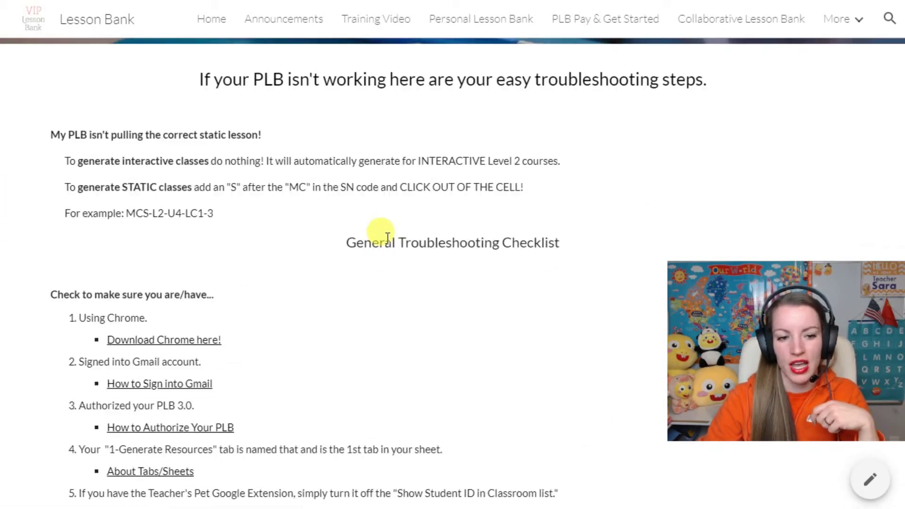
{"action": "scroll", "coordinate": [396, 233], "scroll_direction": "down", "scroll_amount": 6}
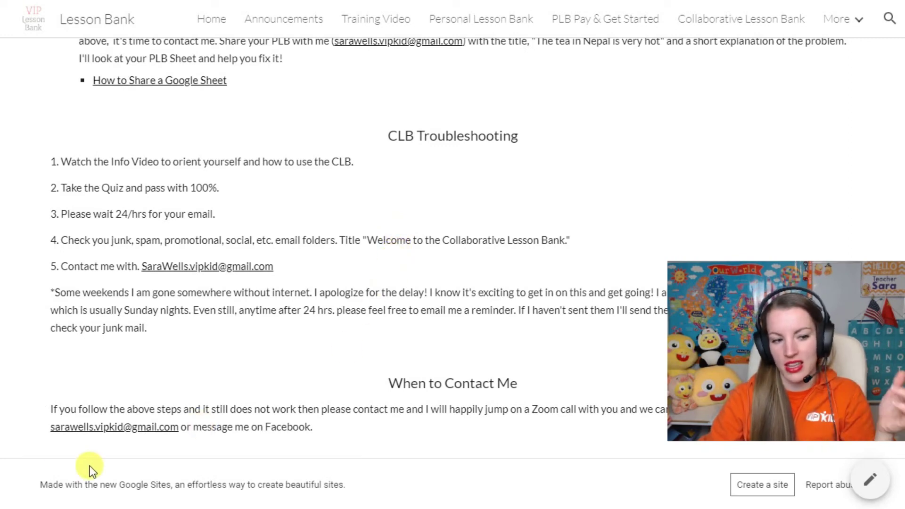